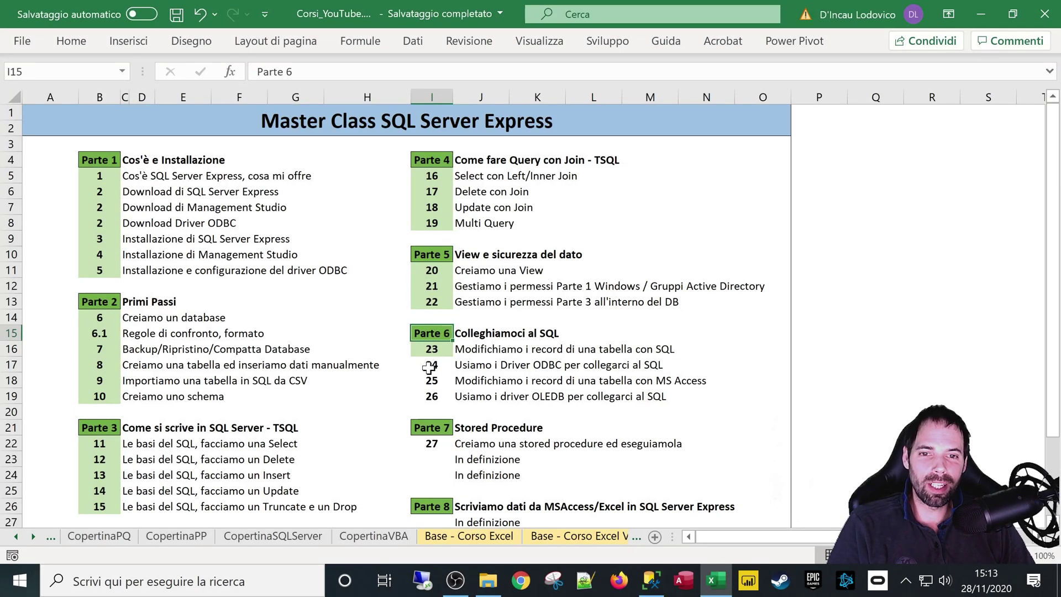
Select the lesson number 24 in the course outline sheet.
left_click_drag(432, 365, 654, 365)
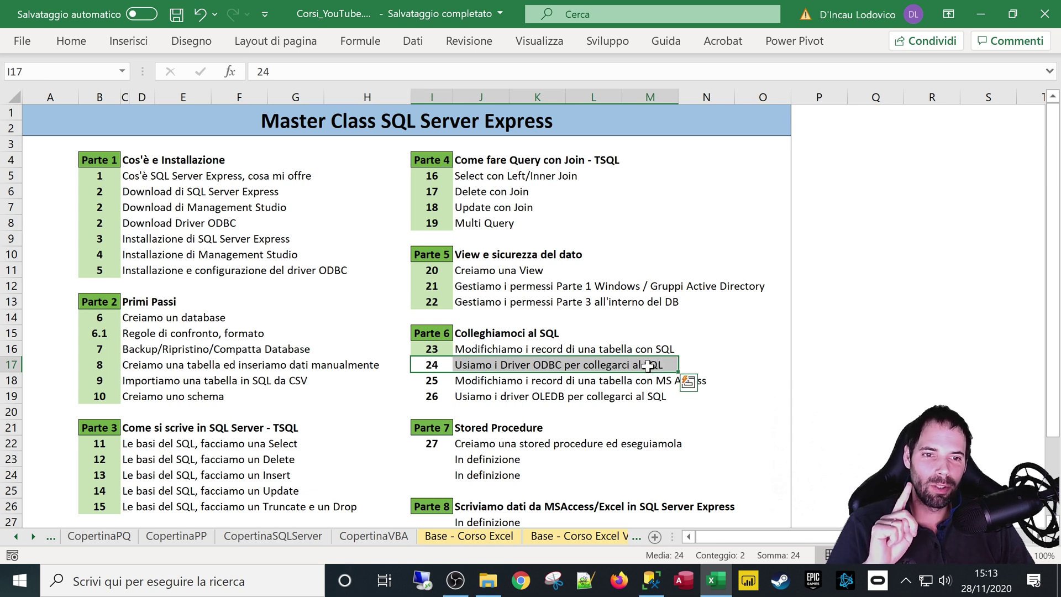
left_click(648, 366)
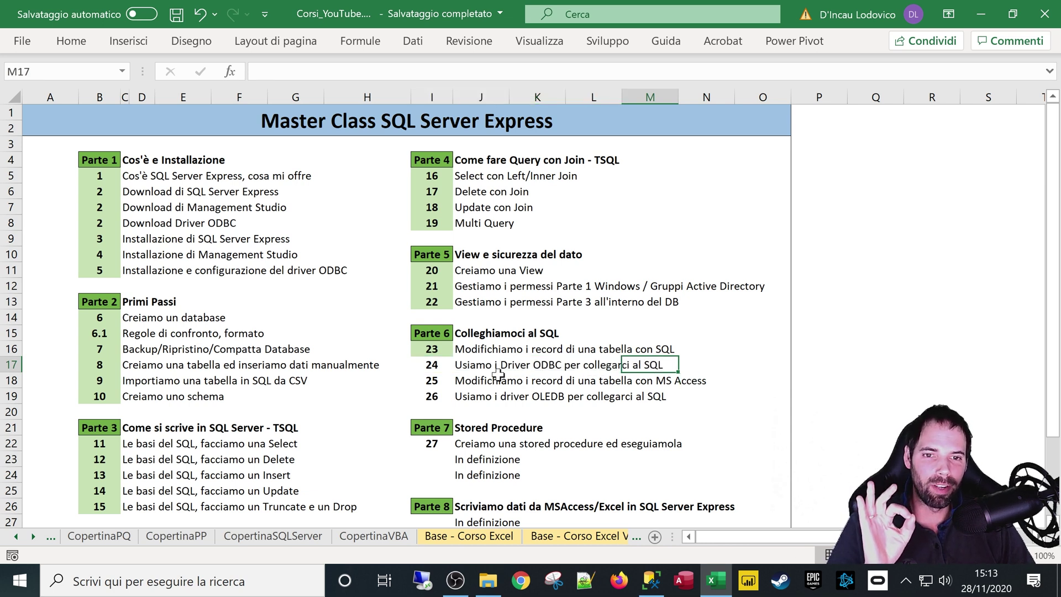
left_click(436, 366)
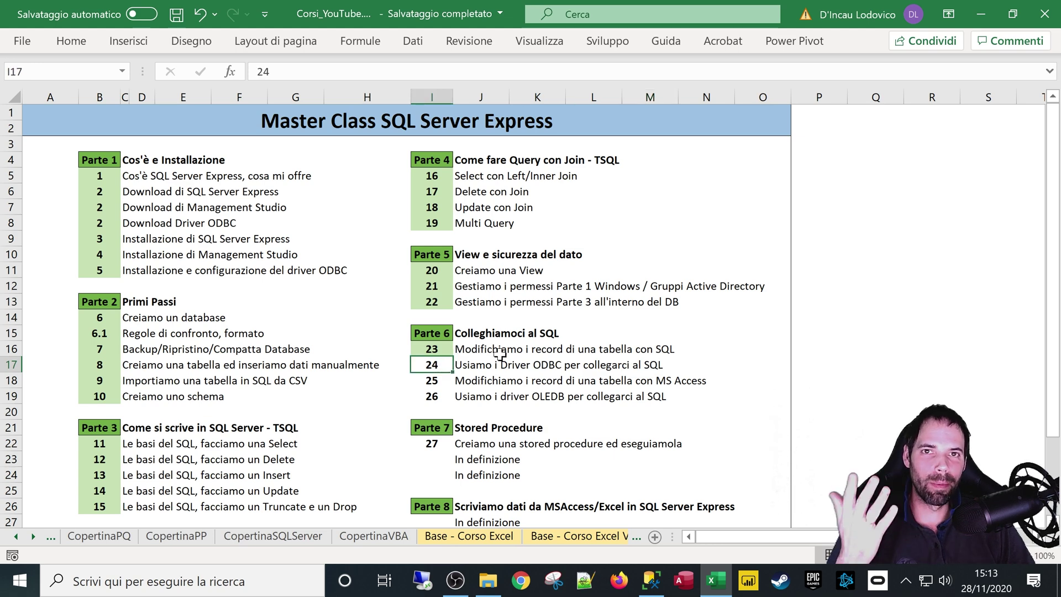
Start a From ODBC import with SQL Server Generale as the DSN, then bring up Windows search.
left_click(416, 42)
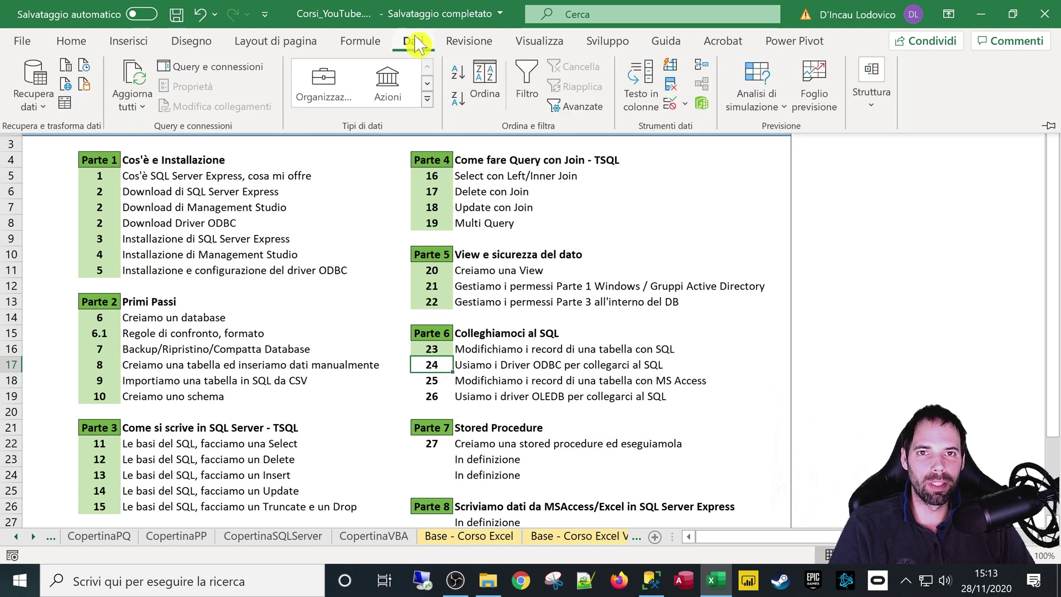
left_click(34, 100)
mouse_move(91, 336)
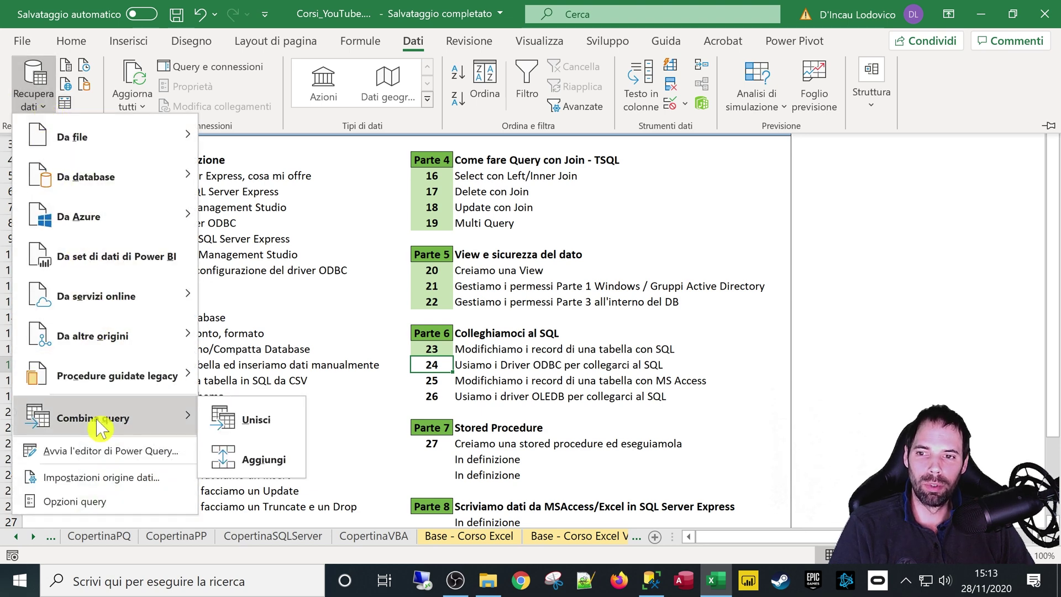
left_click(89, 340)
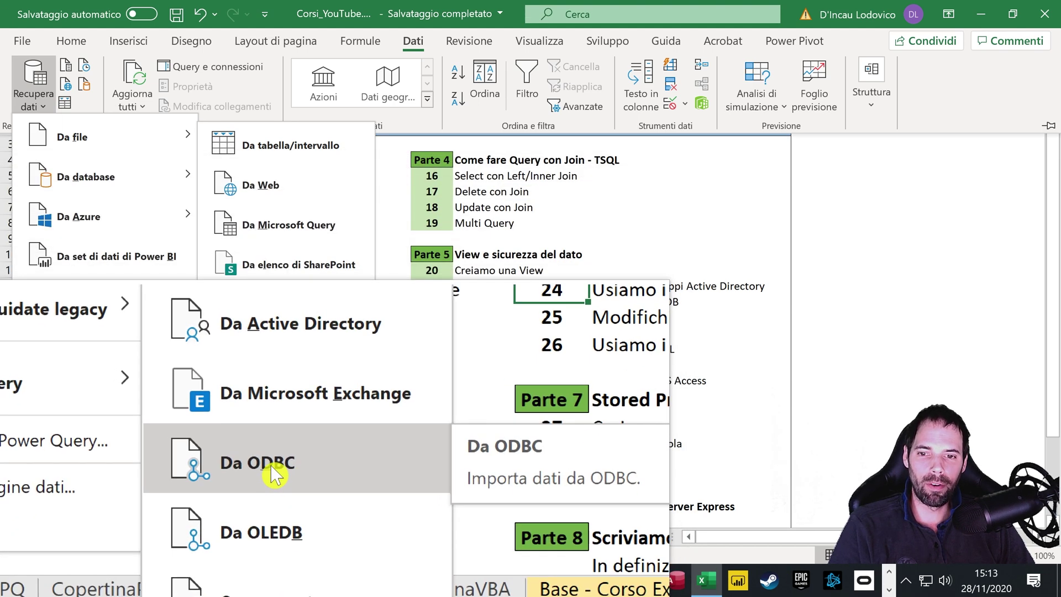
left_click(275, 475)
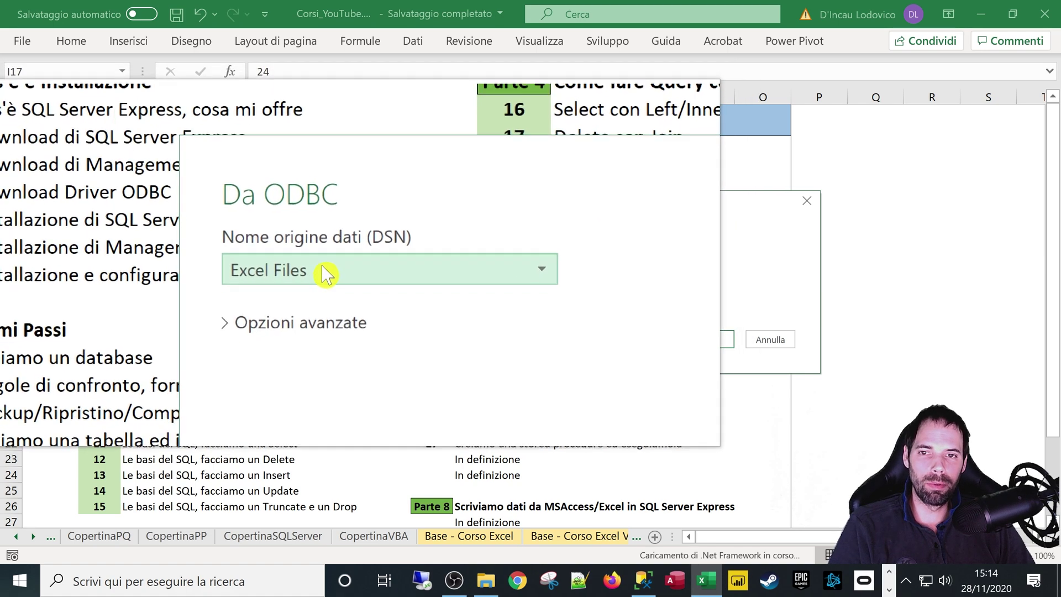
left_click(323, 269)
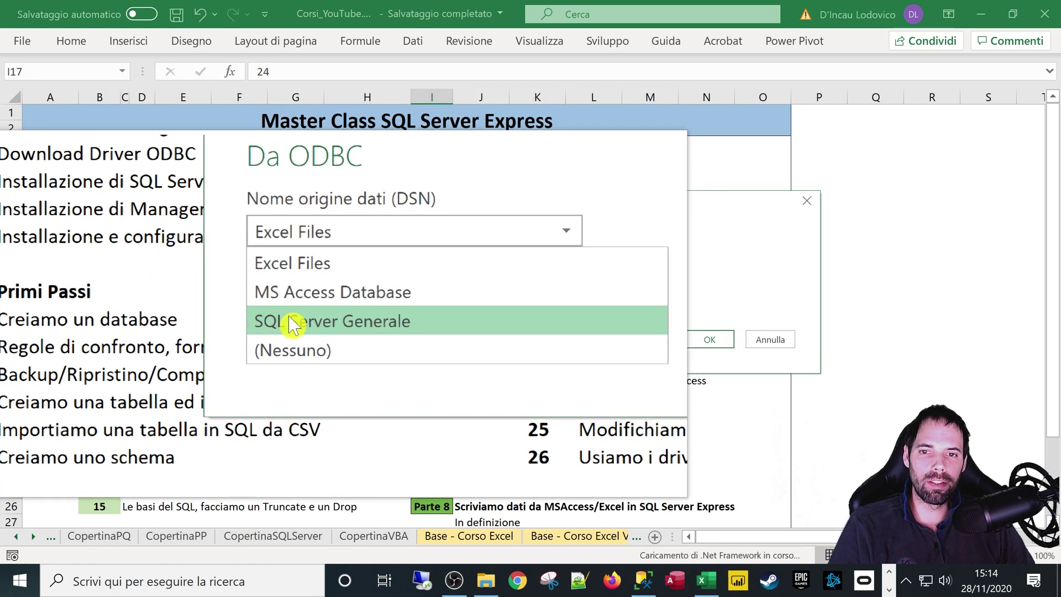
left_click(305, 330)
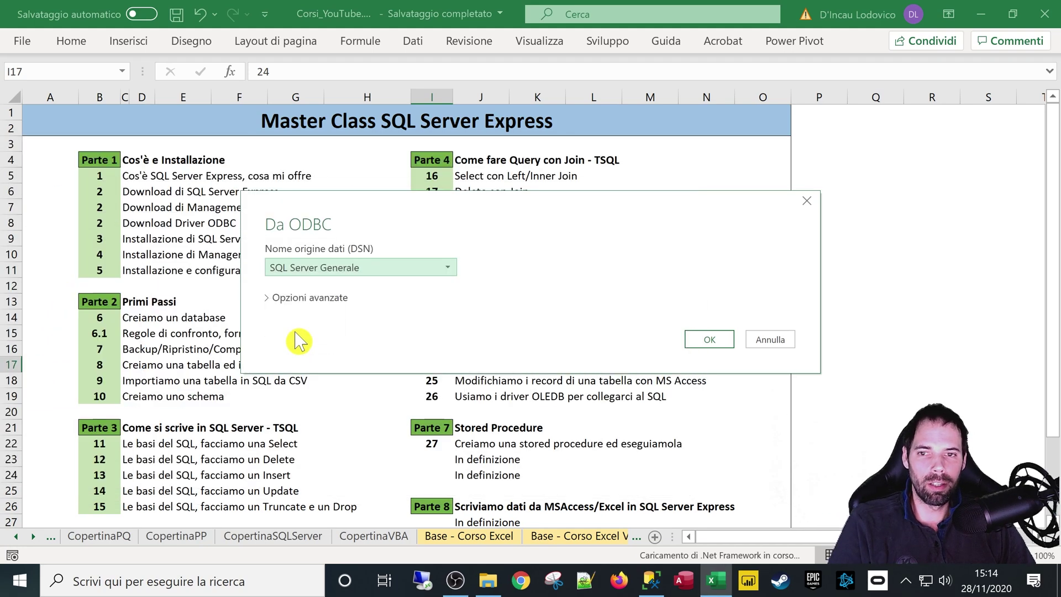
left_click(117, 587)
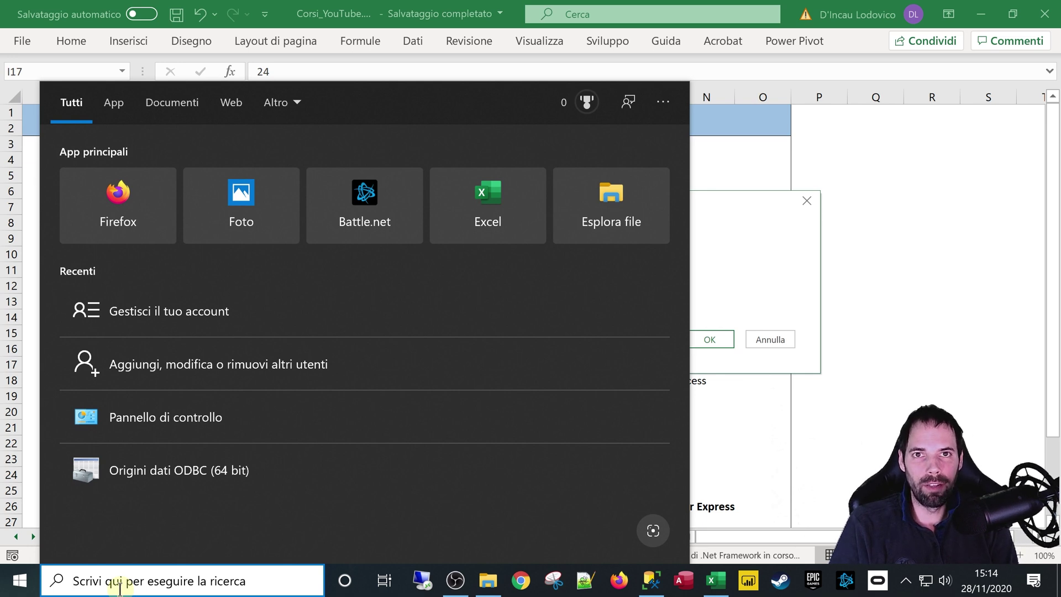
Confirm in the 64-bit ODBC administrator that SQL Server Generale is a system DSN, then close it.
type("od")
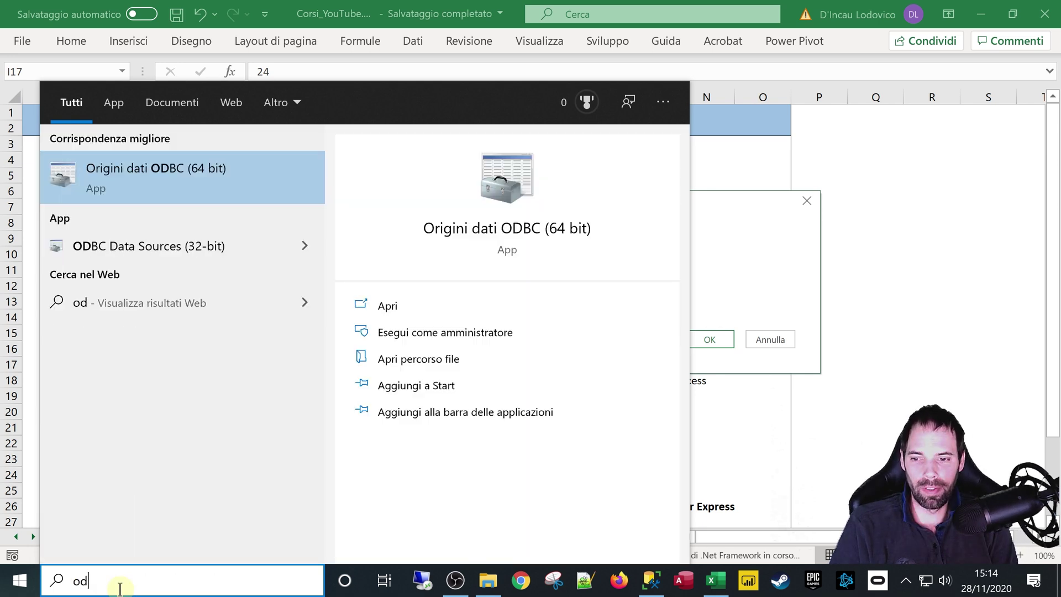
type("bc")
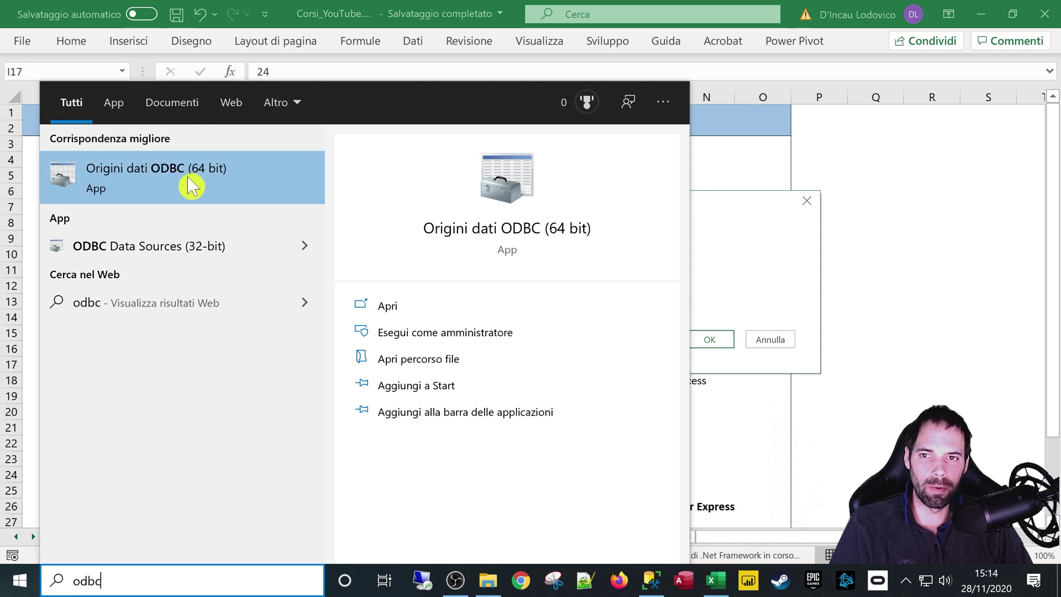
left_click(190, 186)
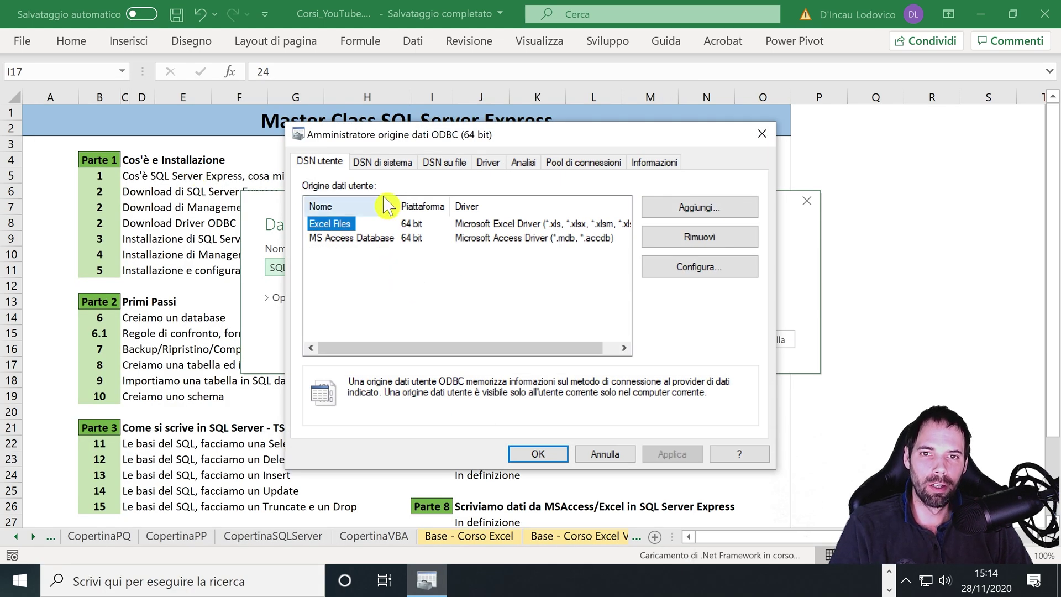
left_click(383, 161)
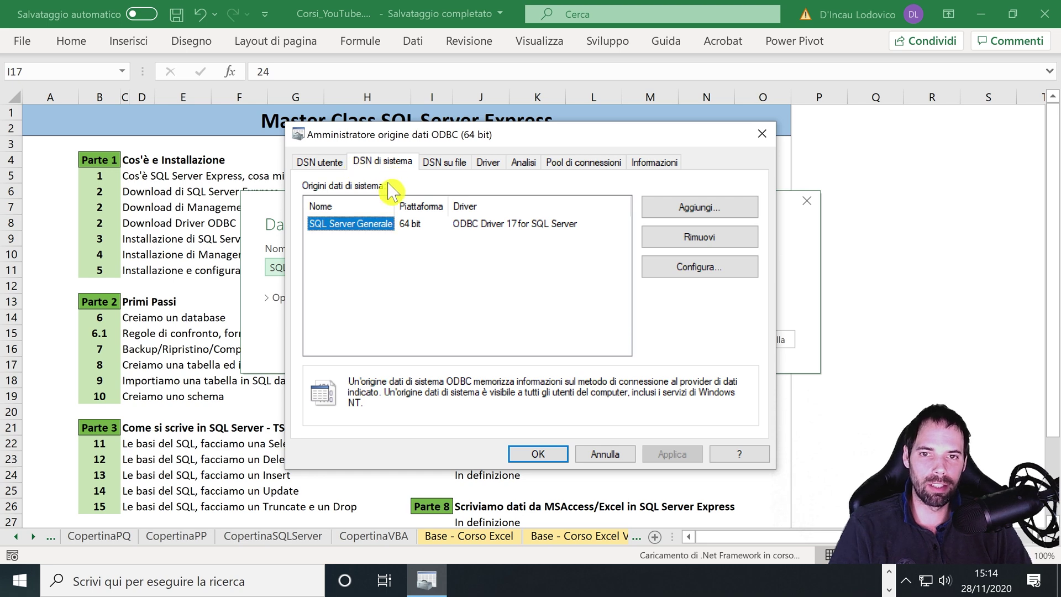
double_click(356, 223)
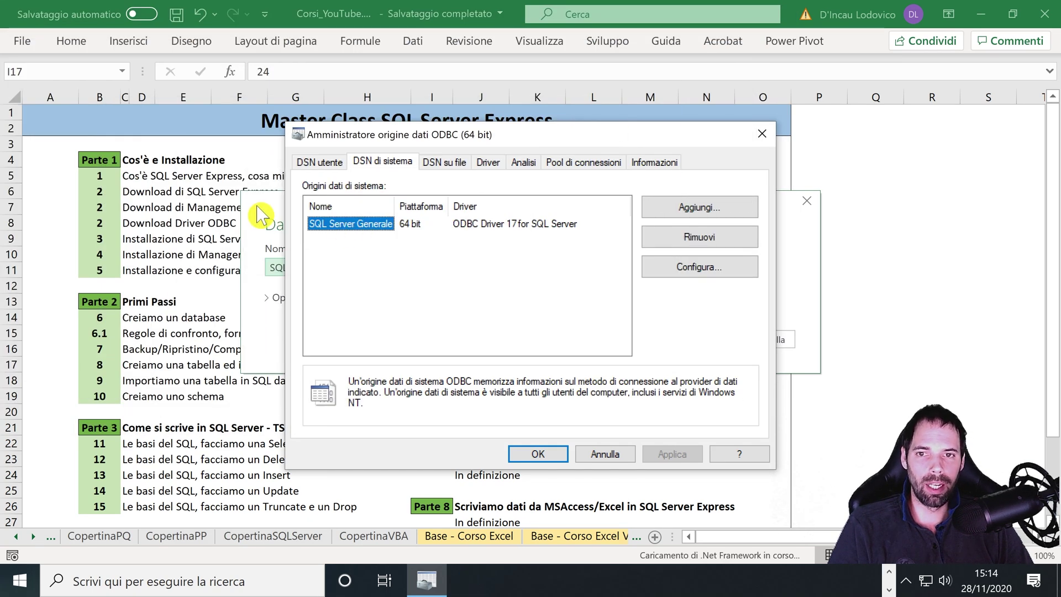
key("Escape")
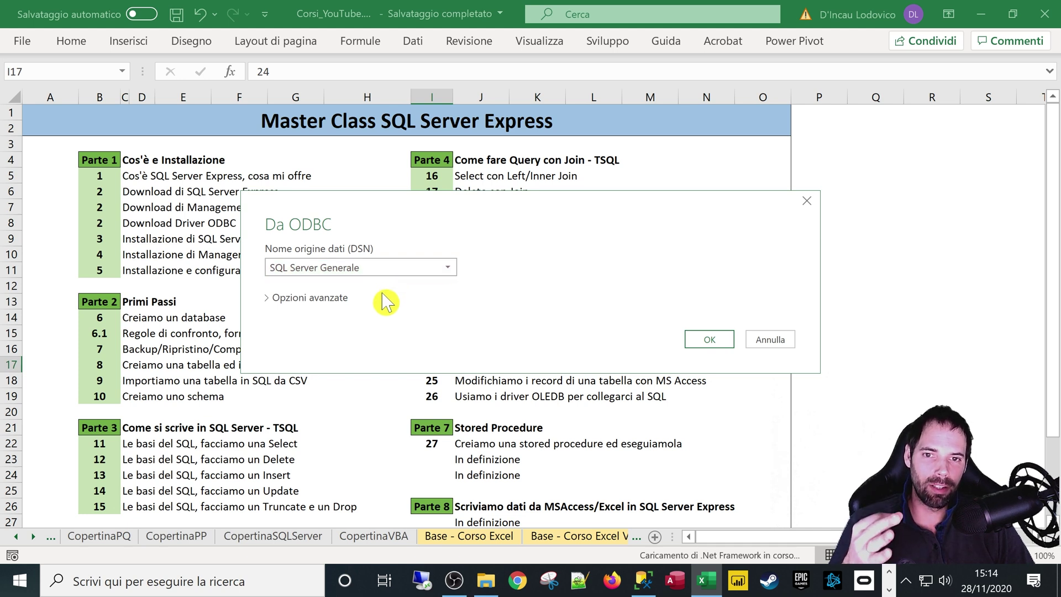
Expand the ODBC import's advanced options, focus the SQL statement box, and switch to SSMS.
left_click(333, 301)
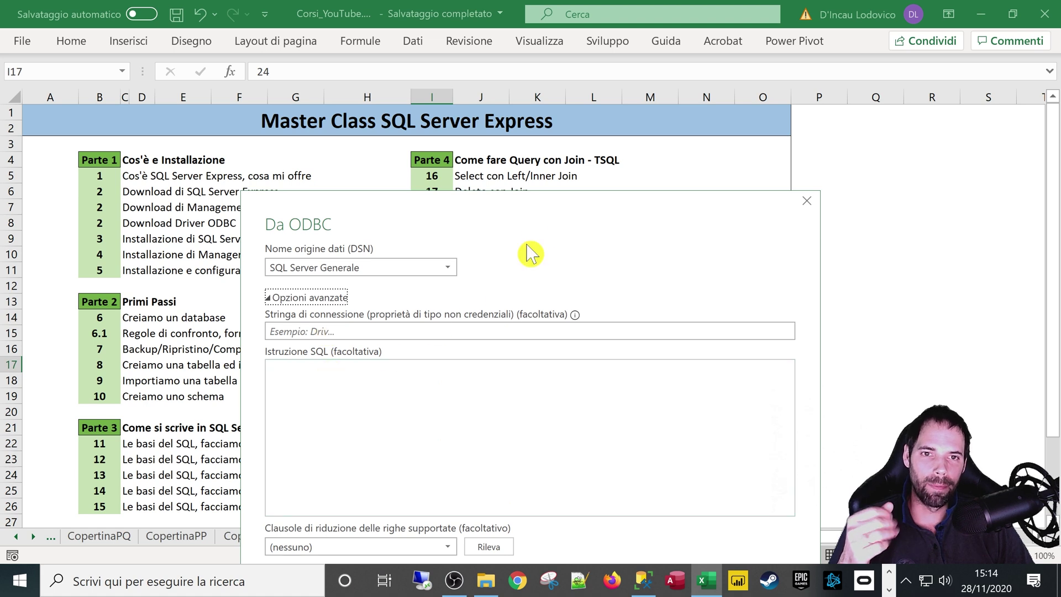
left_click(311, 328)
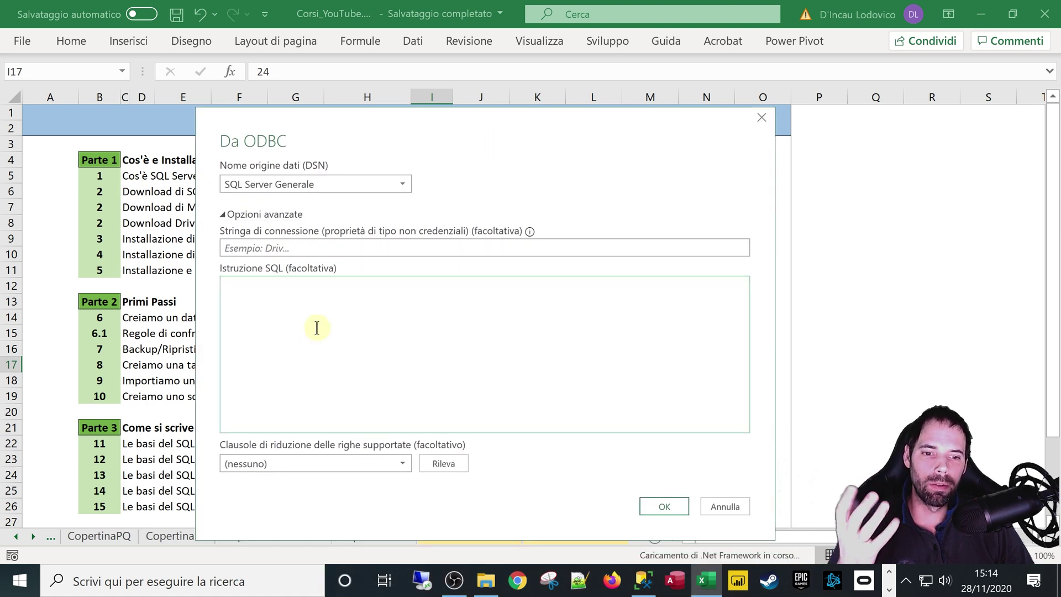
left_click(643, 579)
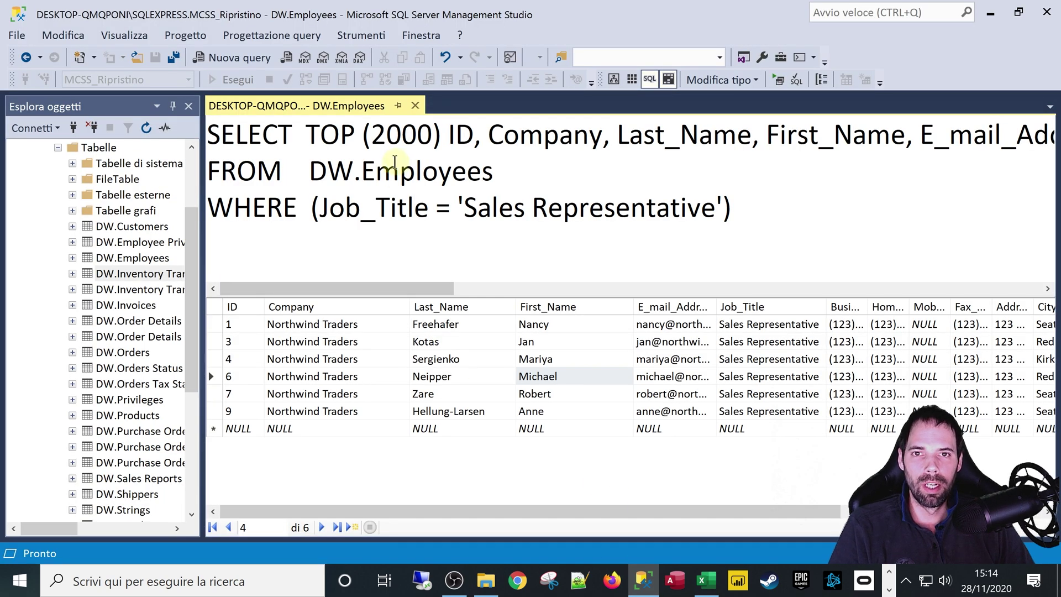
Generate a select-top-rows query for DW.Customers and replace its column list with *.
left_click(415, 105)
right_click(119, 226)
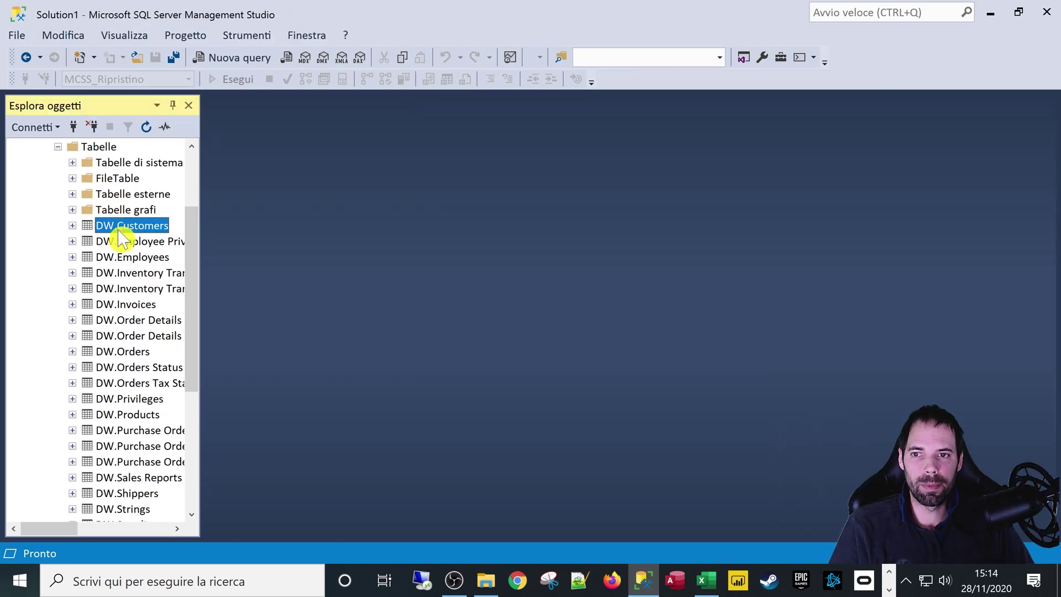
left_click(160, 269)
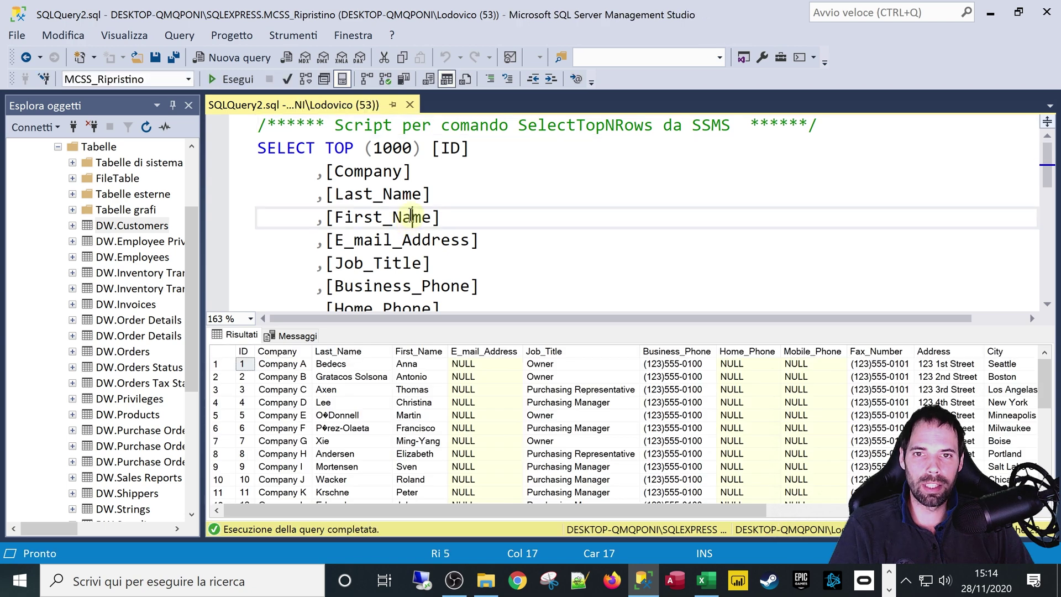
left_click_drag(320, 148, 463, 259)
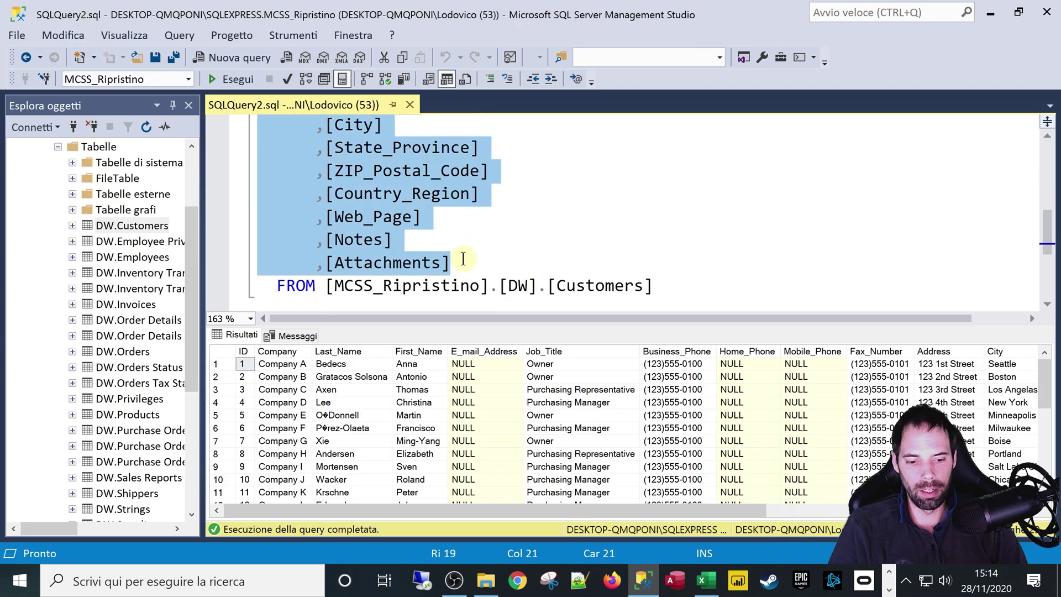
type("*")
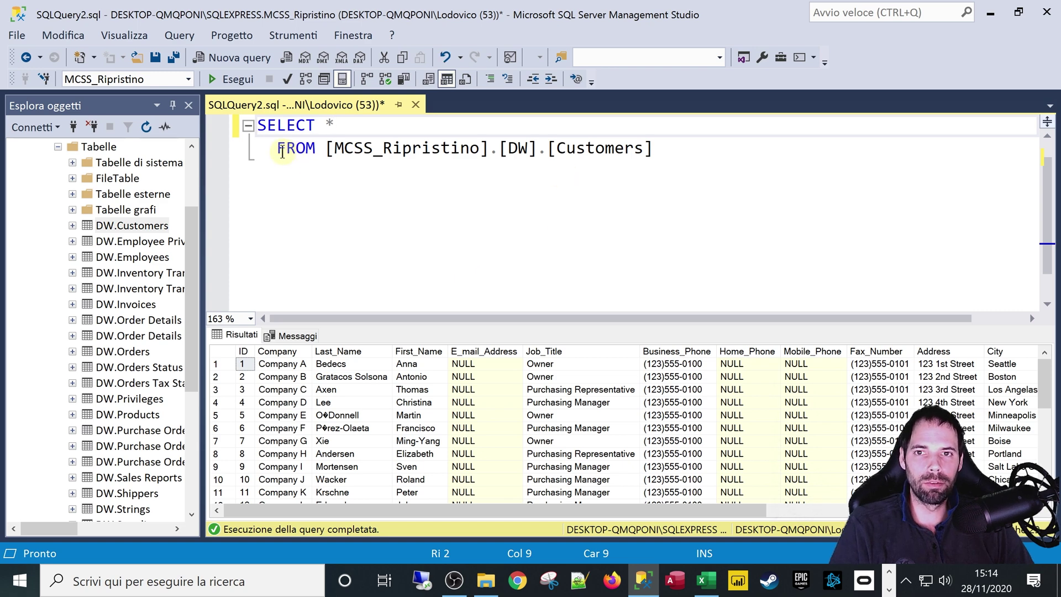
Remove _Ripristino so the query's database reads MCSS, then return to Excel's ODBC dialog.
left_click_drag(278, 149, 335, 128)
scroll(334, 166, "up", 7)
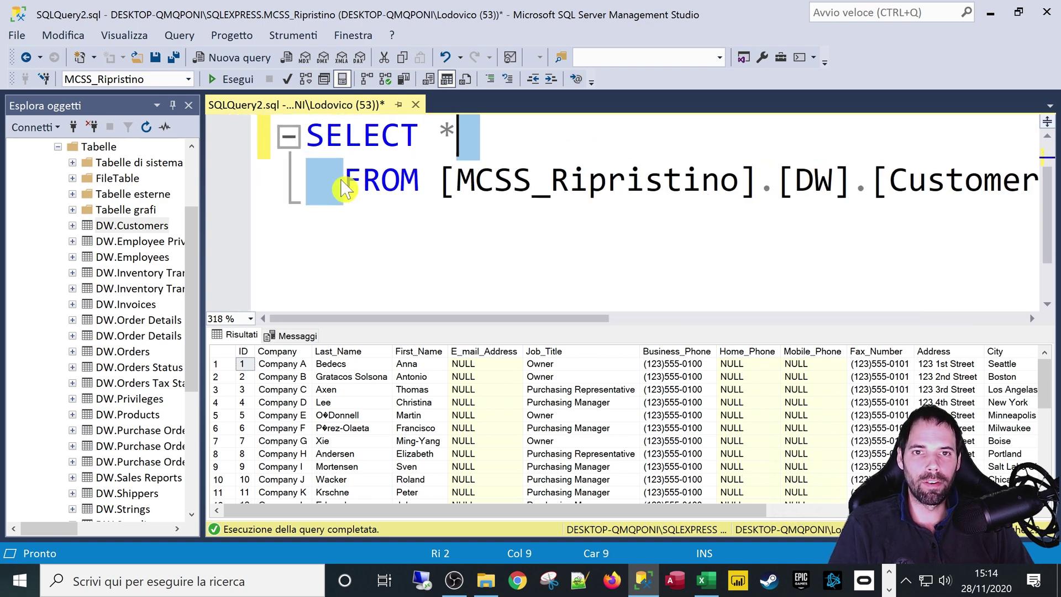
left_click(543, 217)
left_click_drag(735, 200, 532, 188)
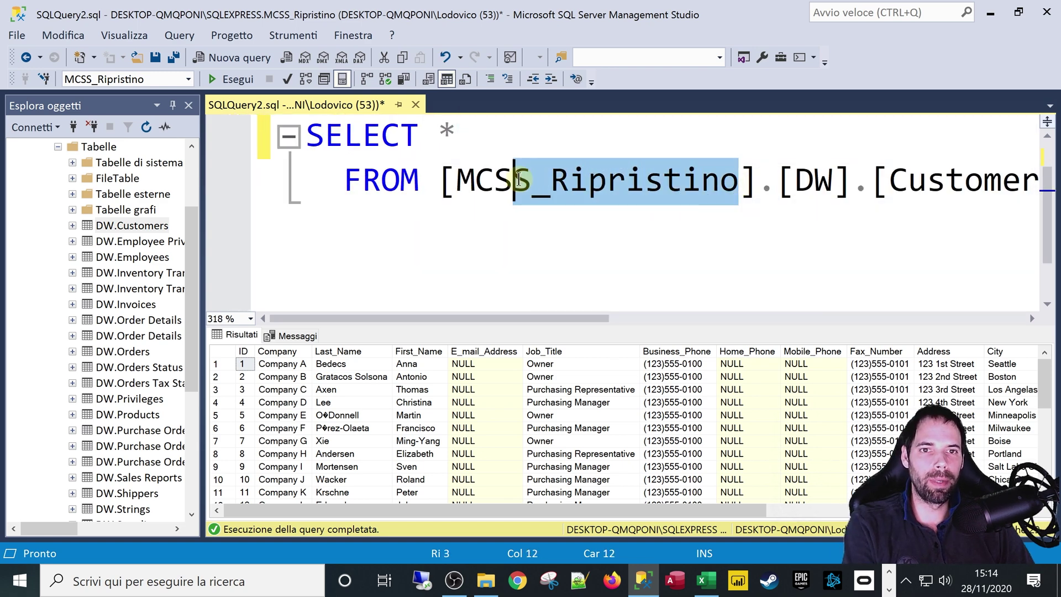
key("Delete")
left_click_drag(859, 204, 298, 133)
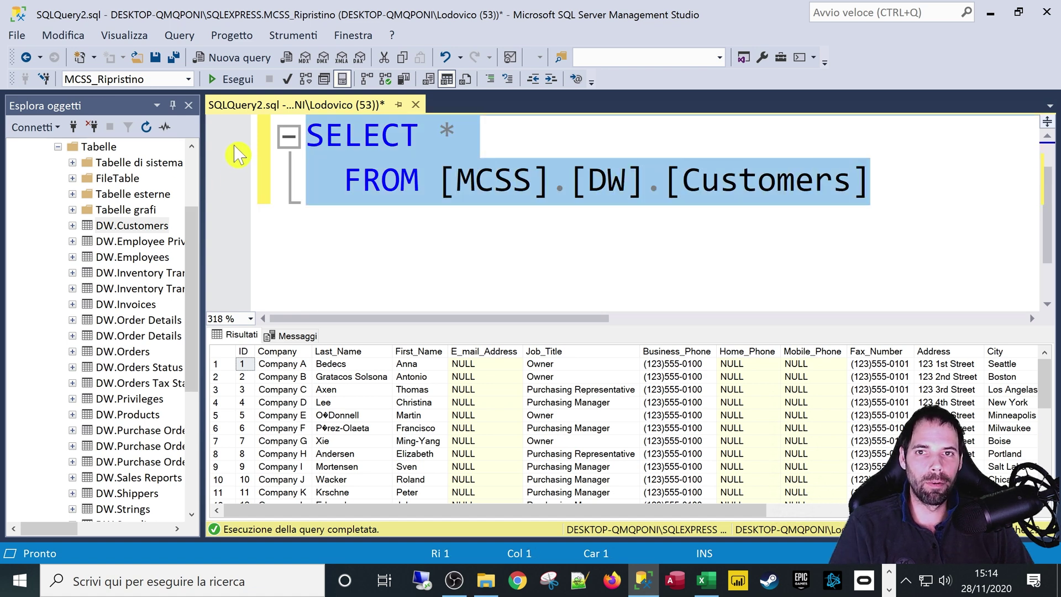
left_click(608, 181)
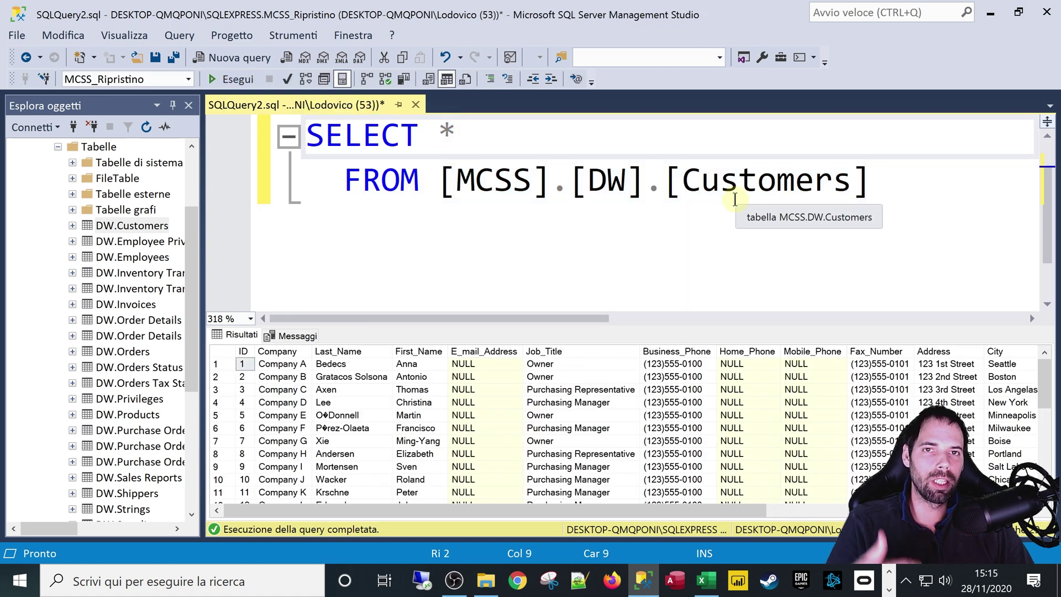
left_click(865, 195)
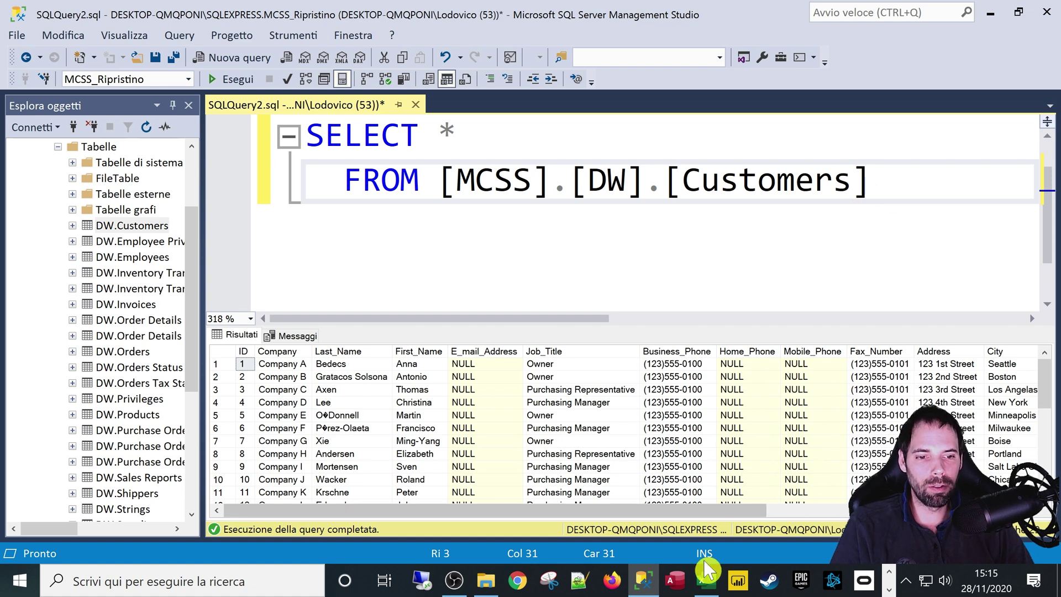
left_click(707, 581)
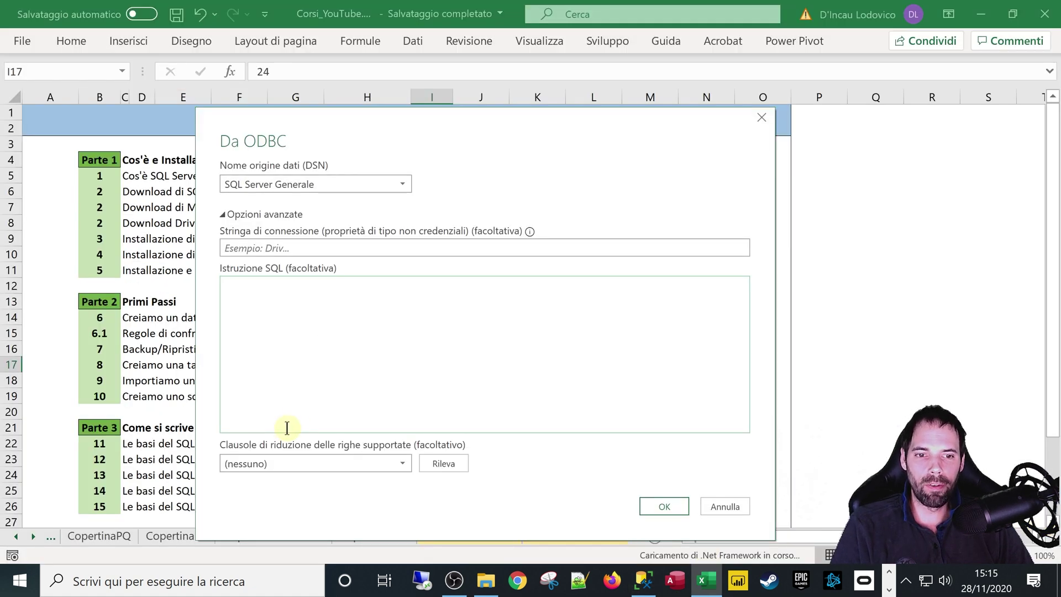
Put 'Select * from db.schema.tabella left join' in the advanced SQL statement box.
left_click(291, 216)
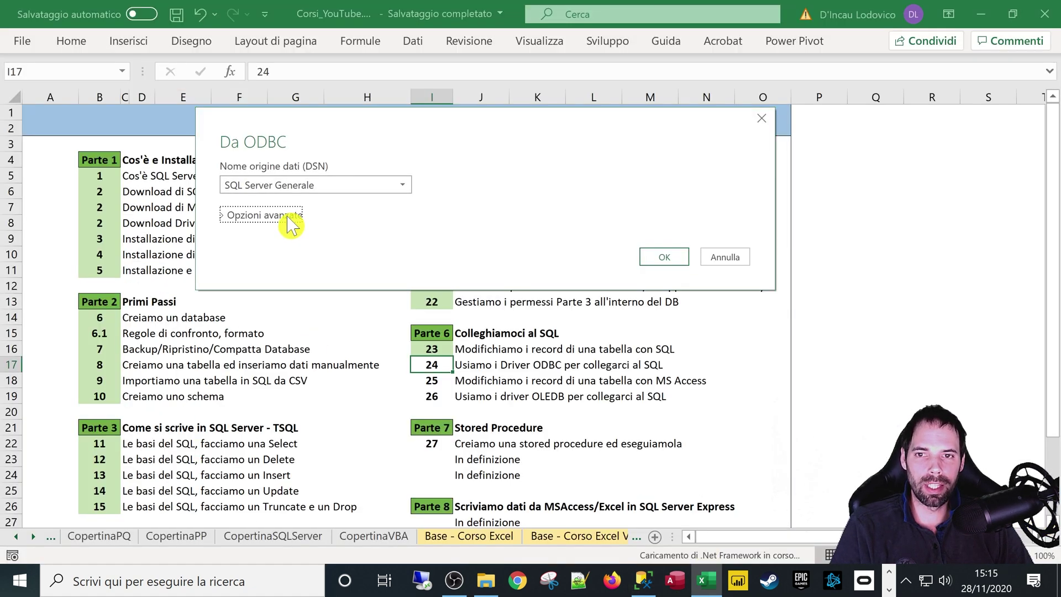
left_click(289, 215)
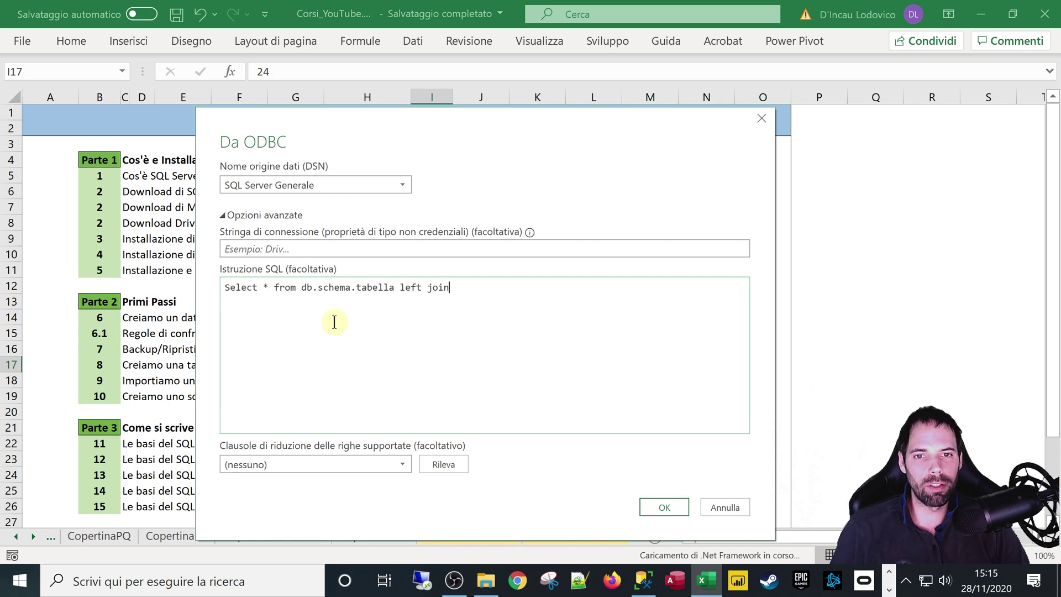
mouse_move(444, 343)
left_mouse_down()
mouse_move(293, 287)
mouse_move(155, 279)
left_mouse_up()
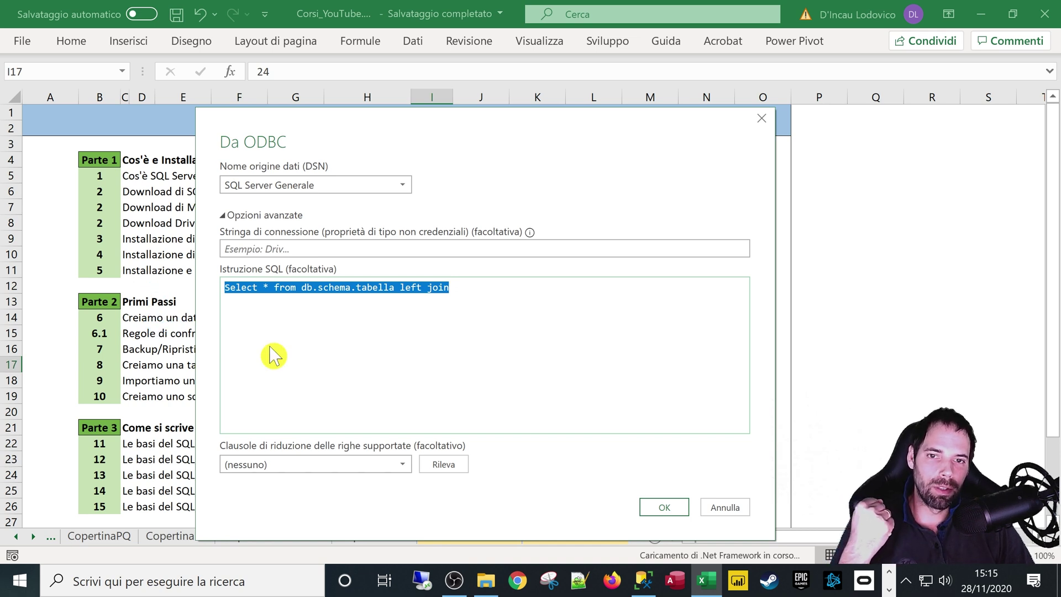
left_click(437, 368)
left_click_drag(510, 300, 131, 260)
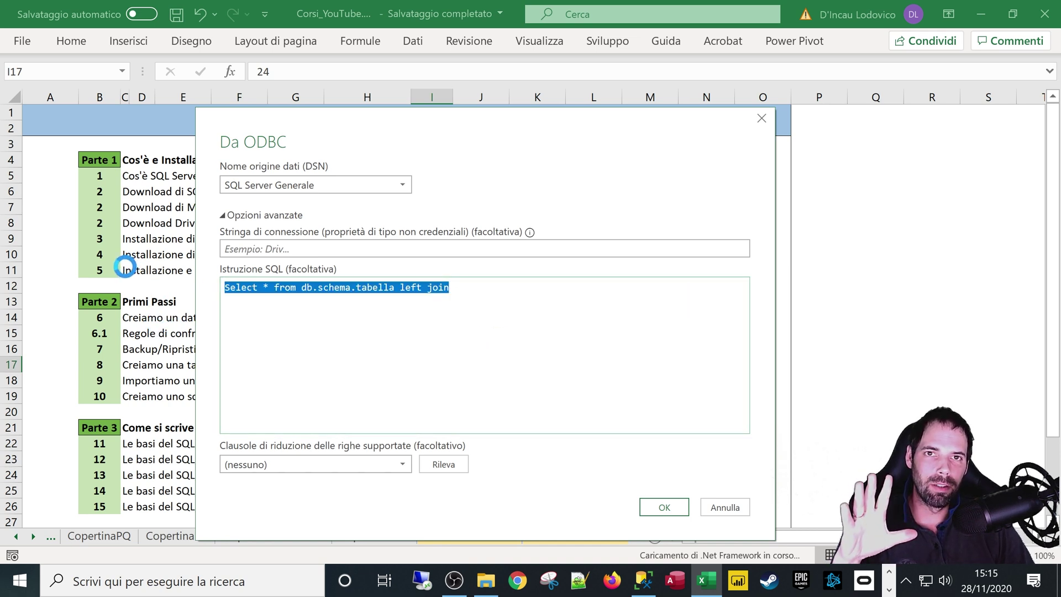
left_click(367, 288)
left_click_drag(466, 301, 255, 287)
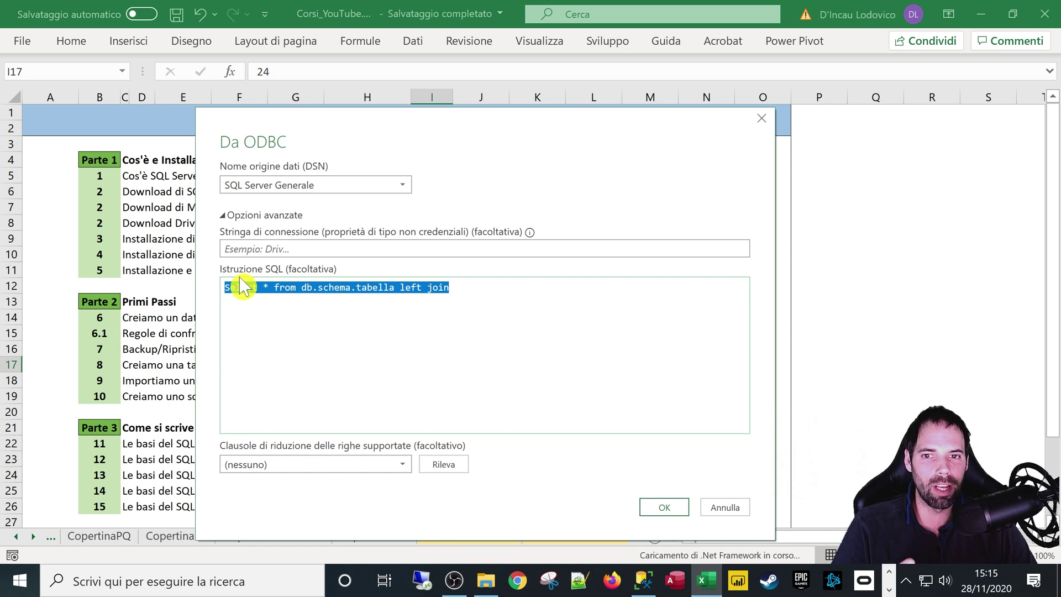
Replace * with 'campo1, campo2...' as a demo, then empty the SQL statement box.
left_click(268, 285)
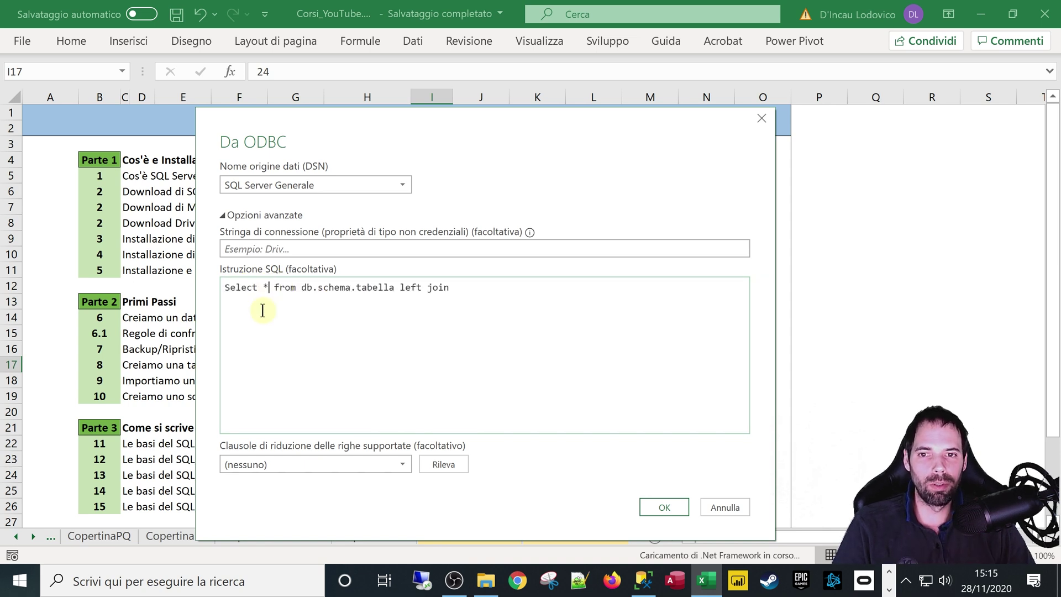
double_click(267, 287)
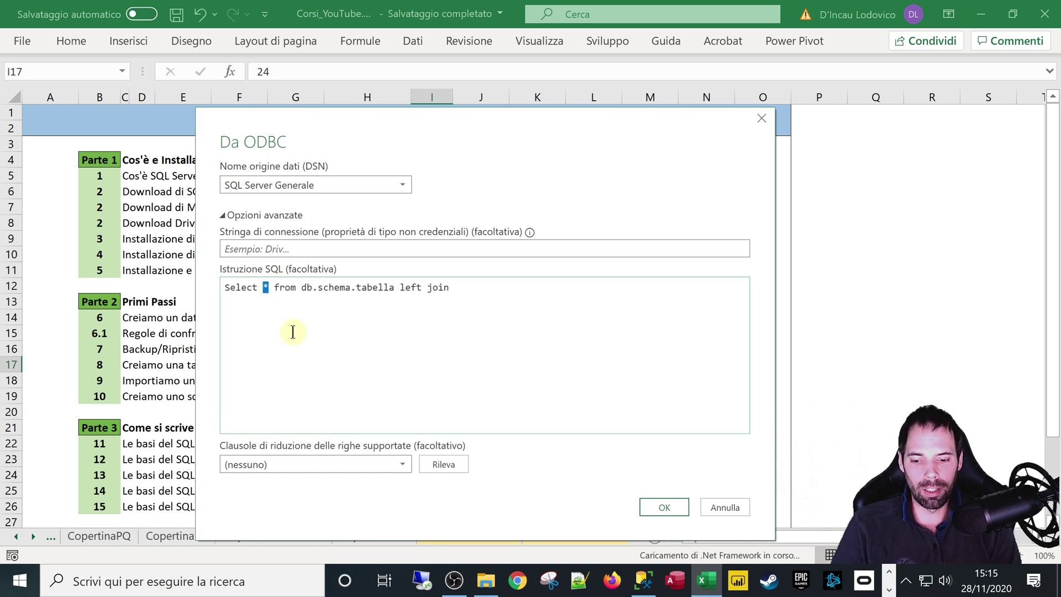
type("campo1, ca")
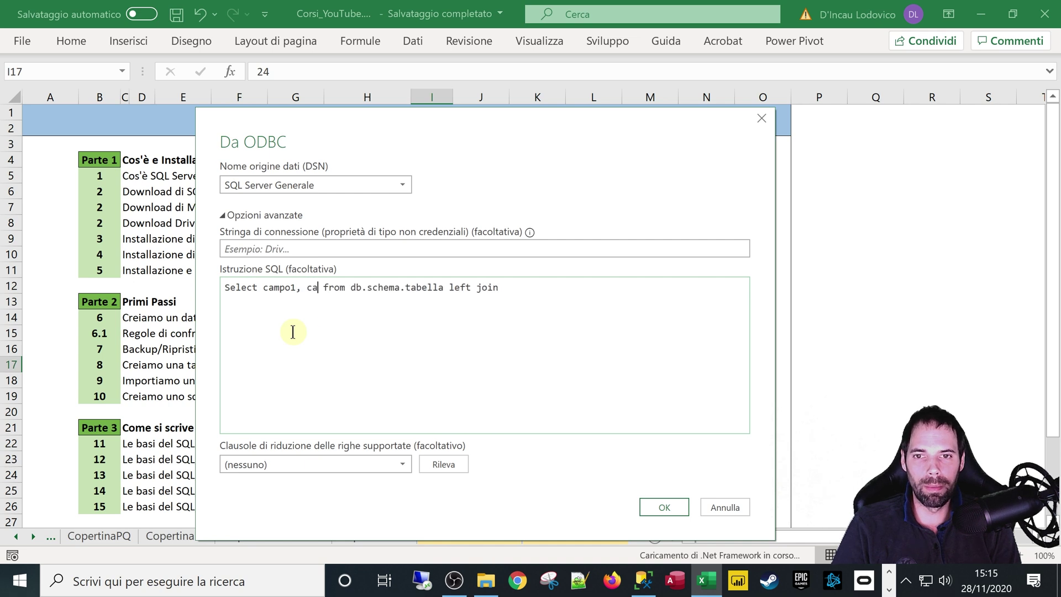
type("mpo2...")
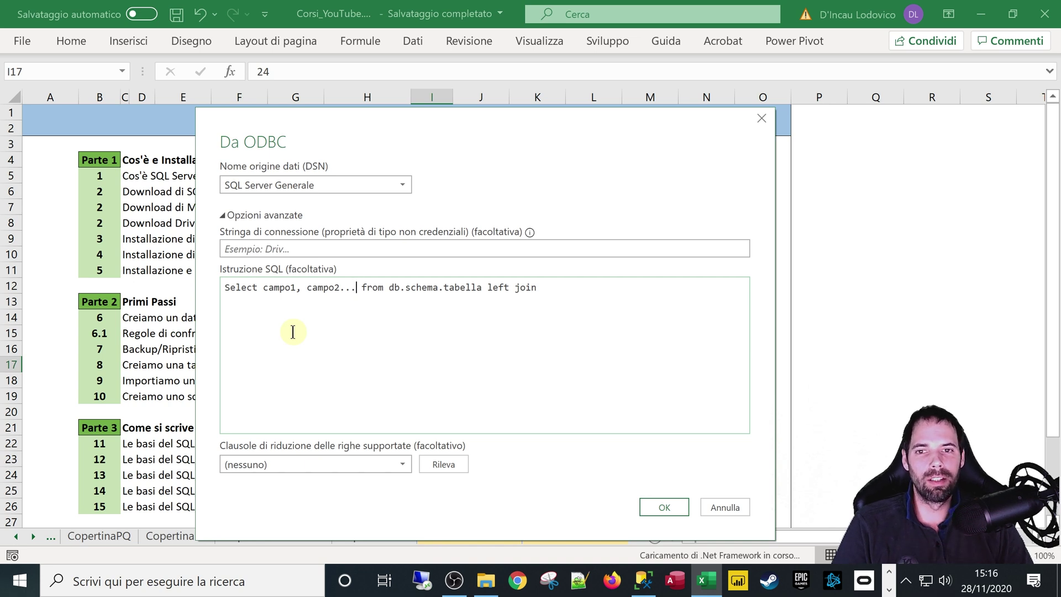
key("ctrl+a")
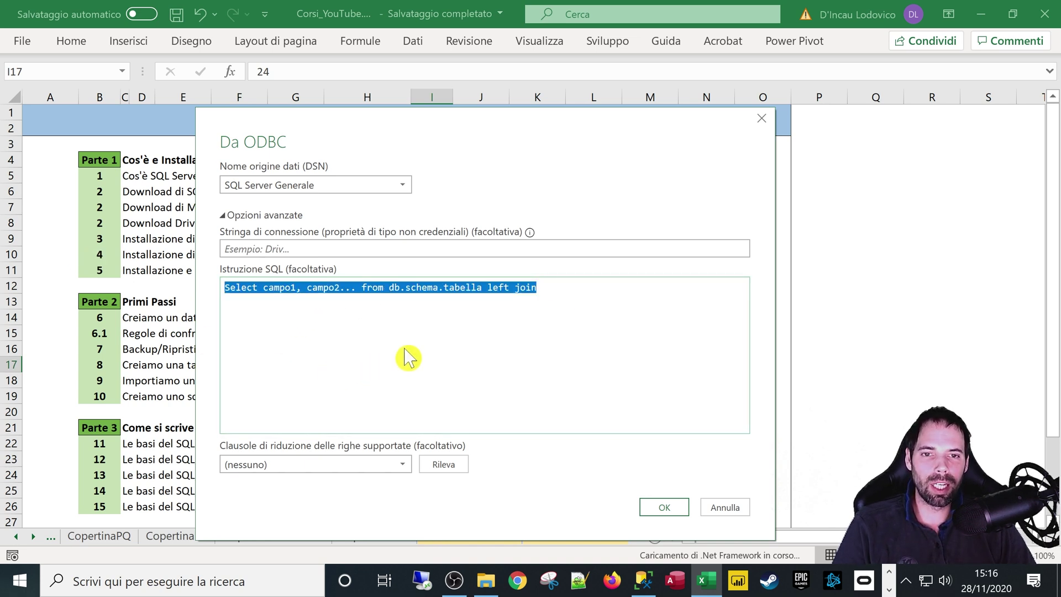
key("Delete")
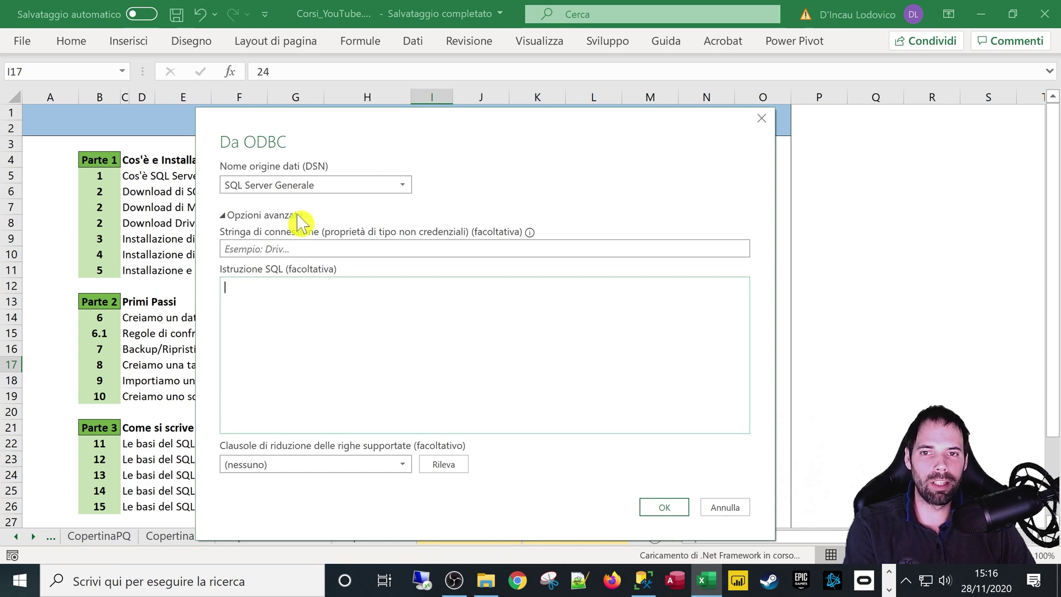
left_click(296, 215)
Connect through the DSN to open the Navigator, and collapse MCSS_Ripristino in SSMS's Object Explorer.
left_click(651, 256)
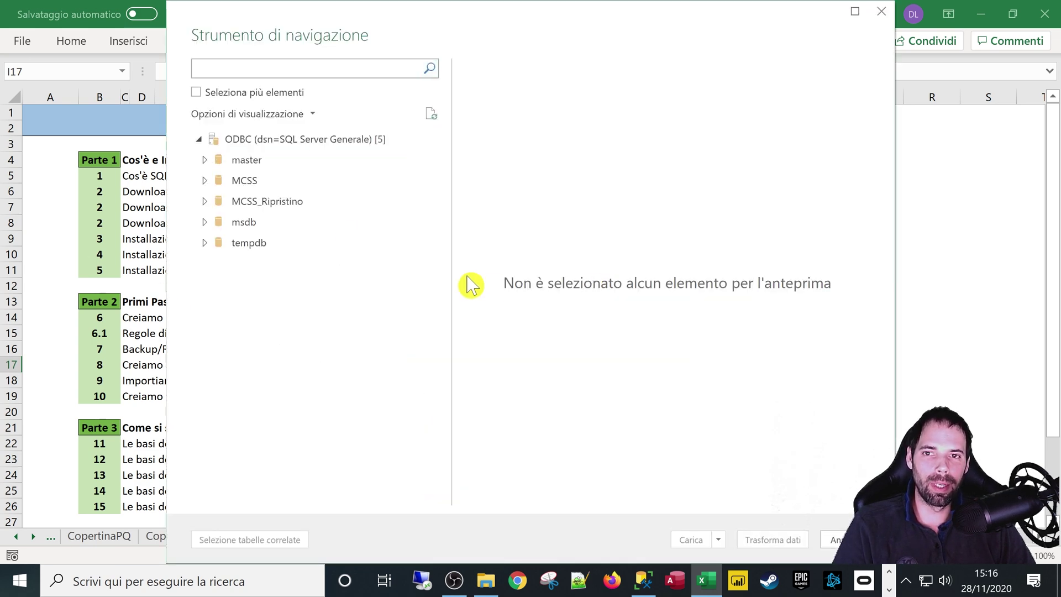
left_click(645, 581)
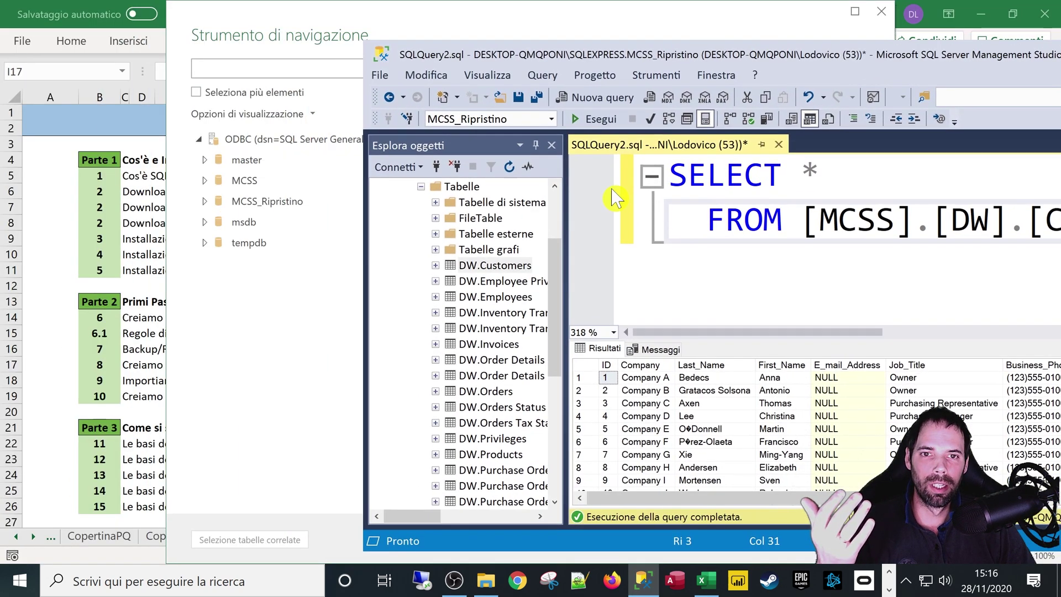
left_click(485, 246)
scroll(475, 265, "up", 2)
left_click(421, 296)
left_click(407, 266)
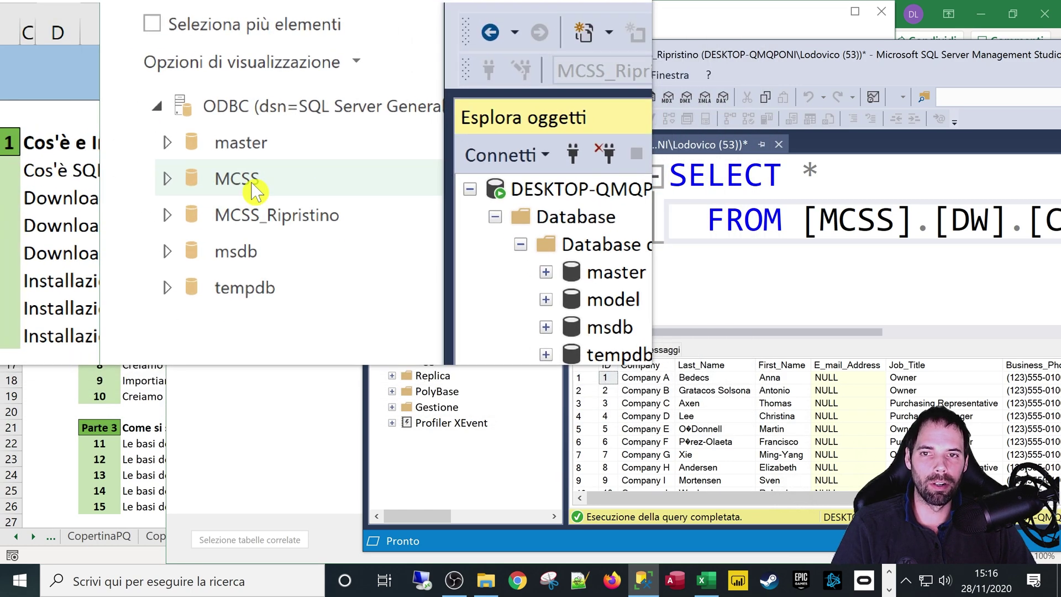
Expand MCSS > MODEL in the Navigator and preview the Product_Detail view.
left_click(255, 190)
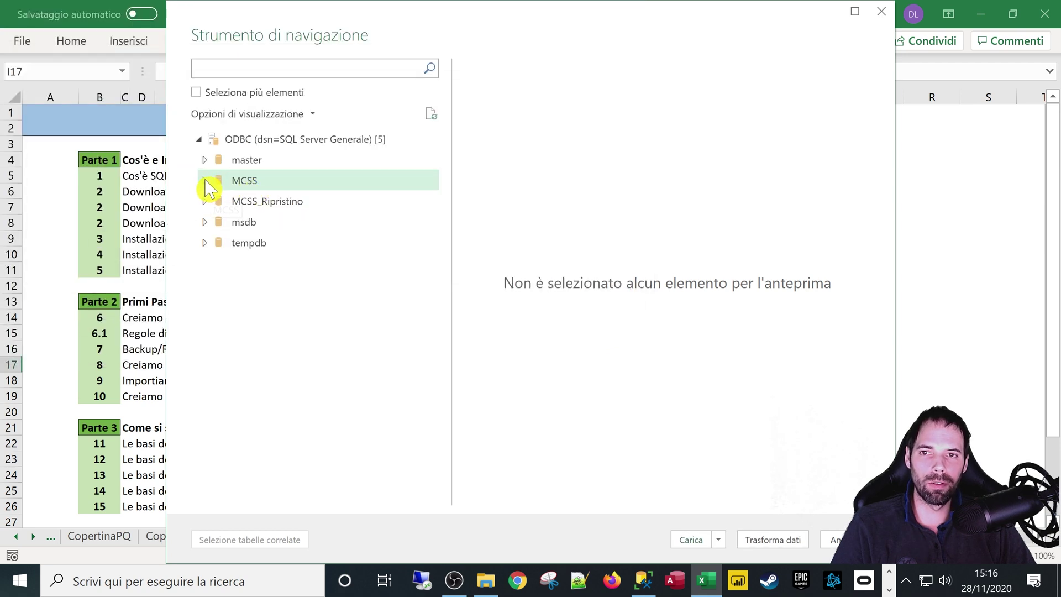
left_click(206, 182)
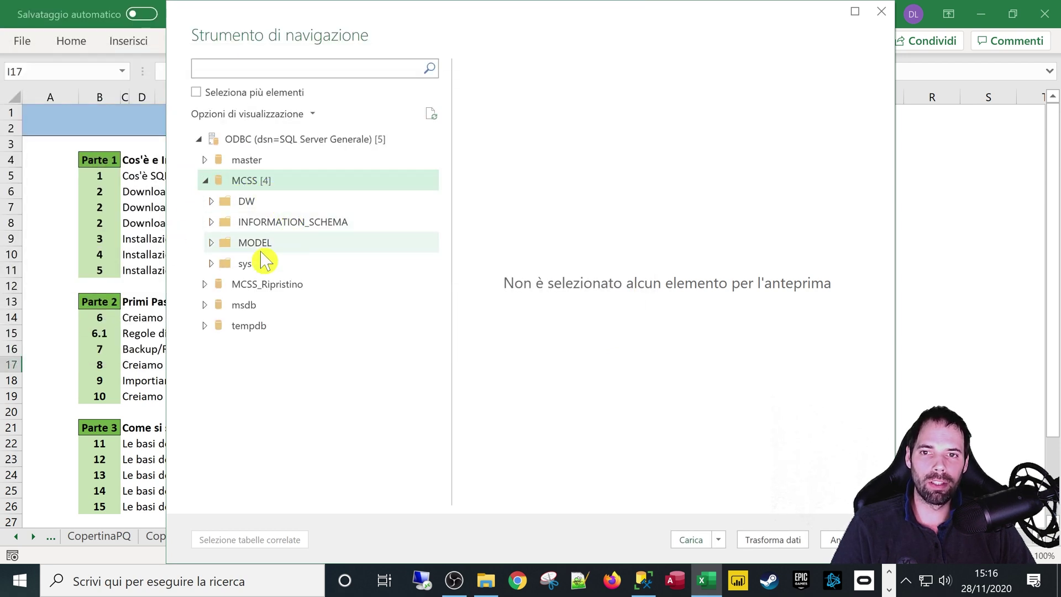
left_click(212, 244)
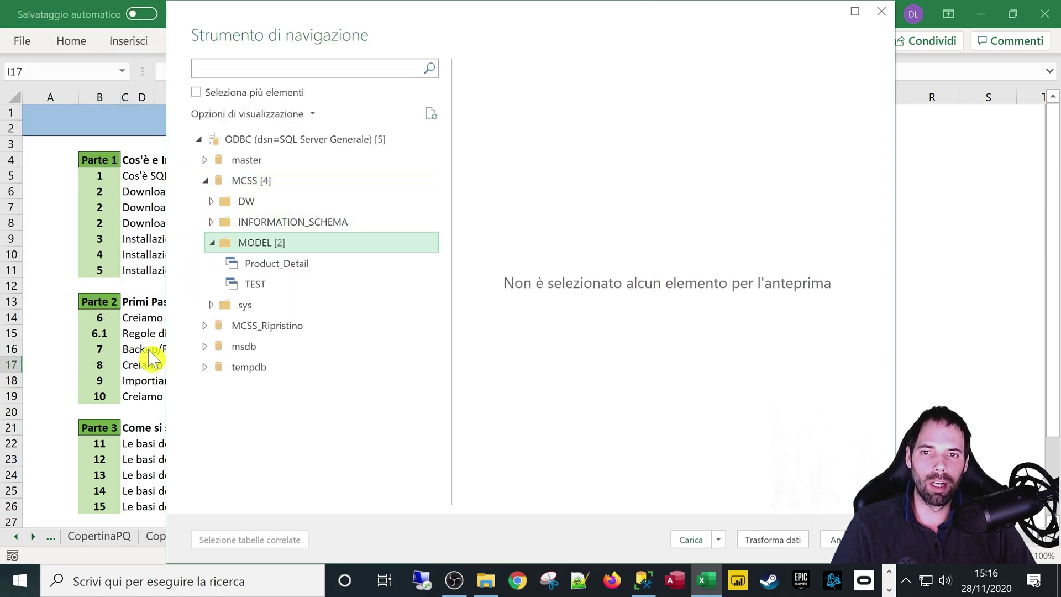
left_click(295, 266)
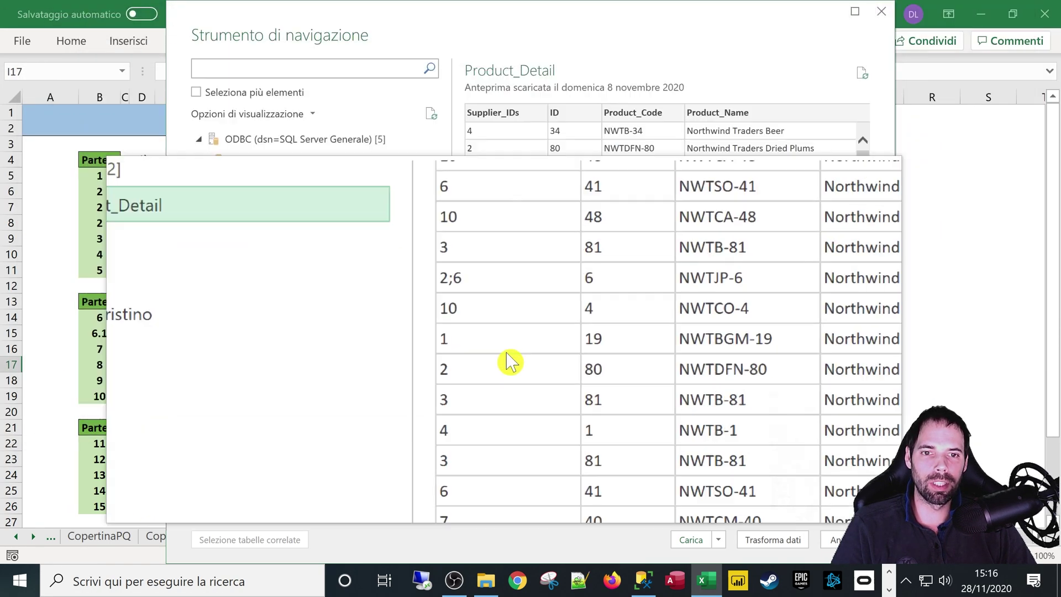
left_click_drag(552, 498, 799, 498)
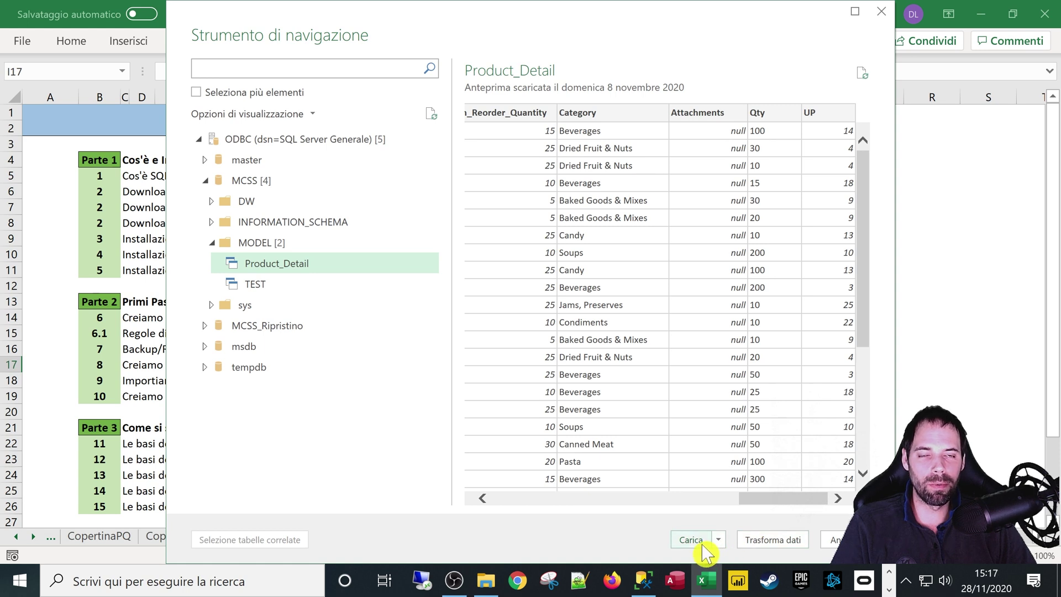
Open Product_Detail in Power Query and inspect its Origine and Navigazione formulas.
left_click(718, 541)
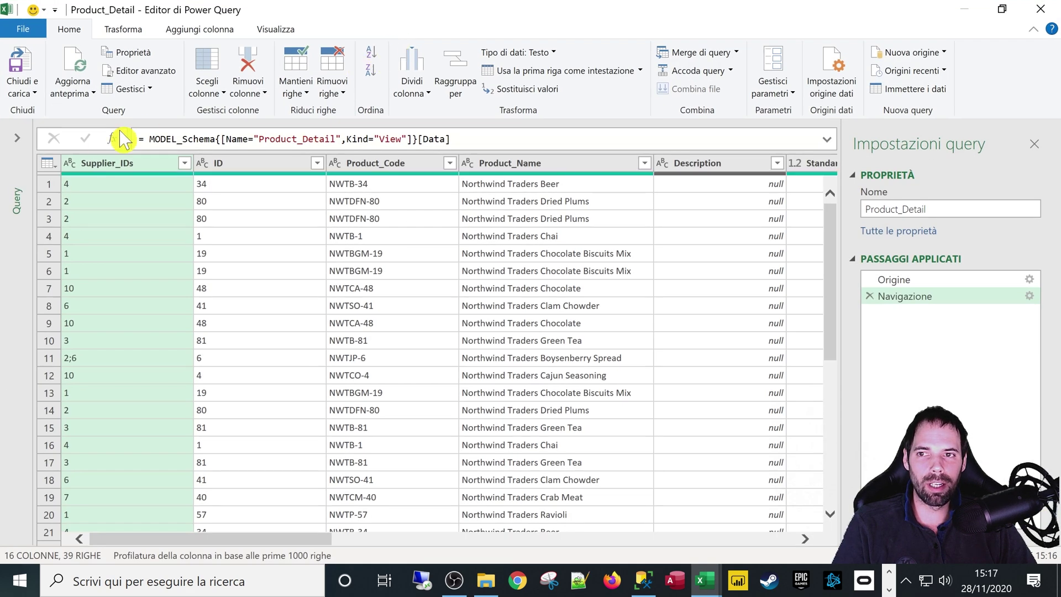
left_click(19, 138)
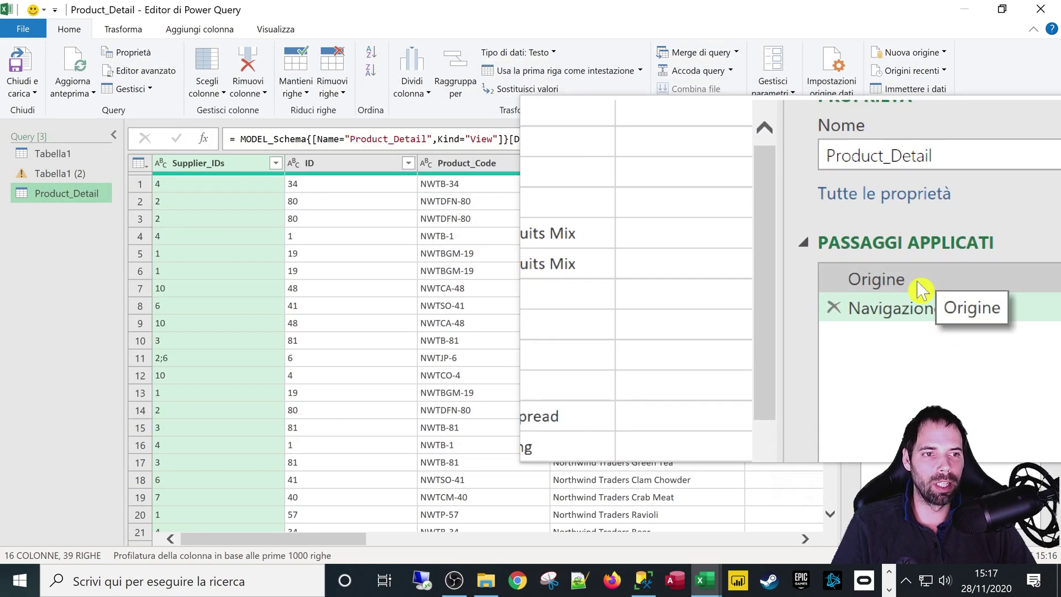
left_click(927, 285)
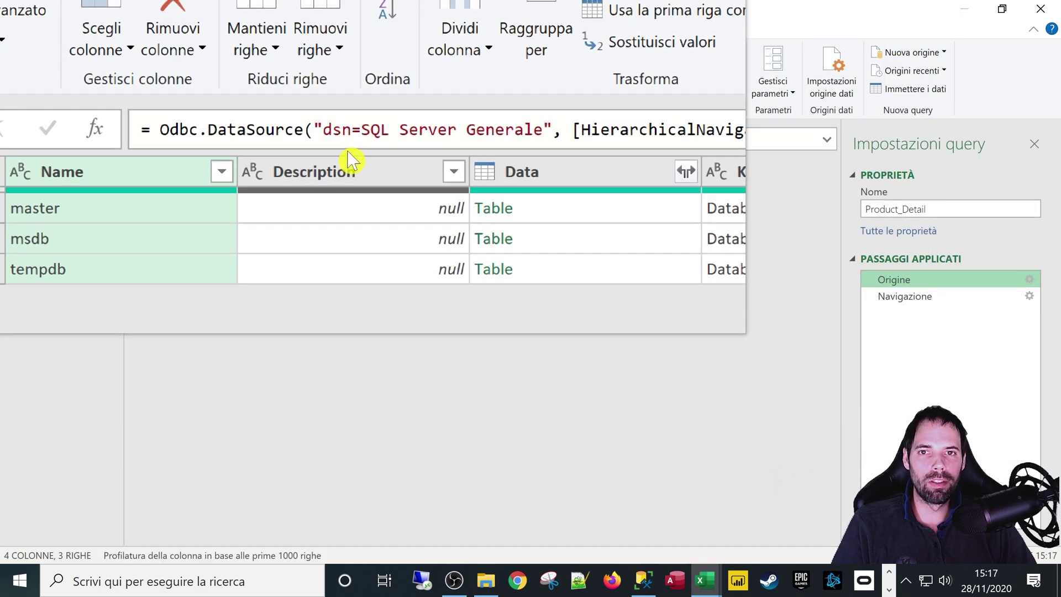
left_click_drag(362, 128, 535, 129)
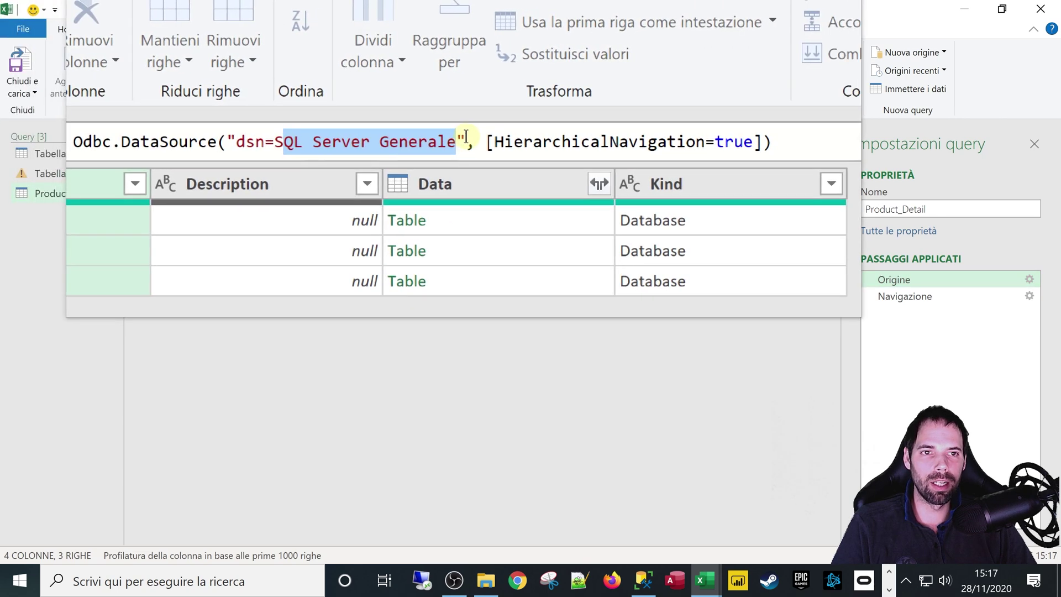
left_click(827, 144)
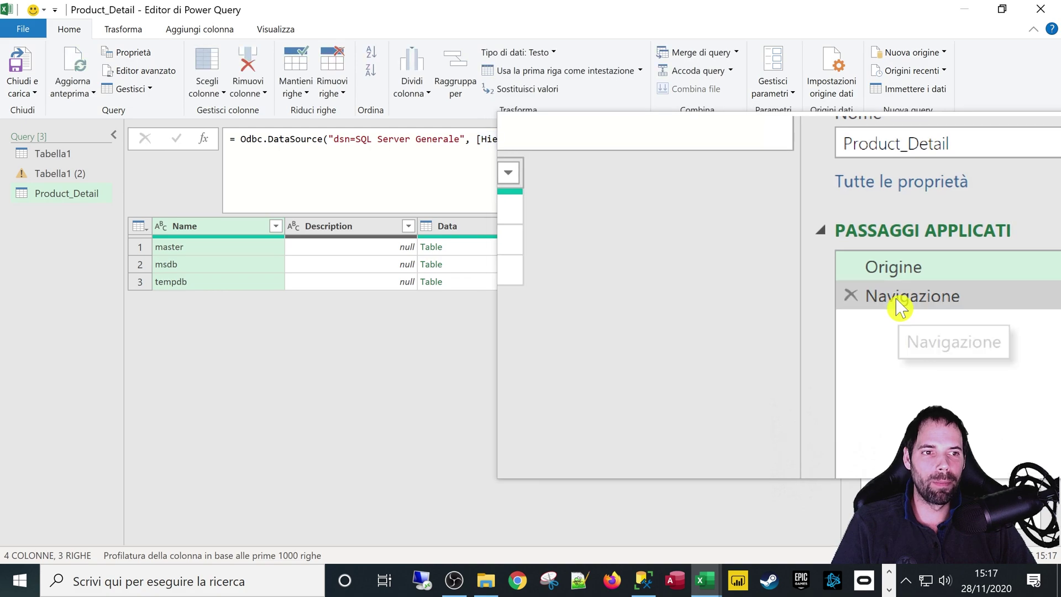
left_click(901, 305)
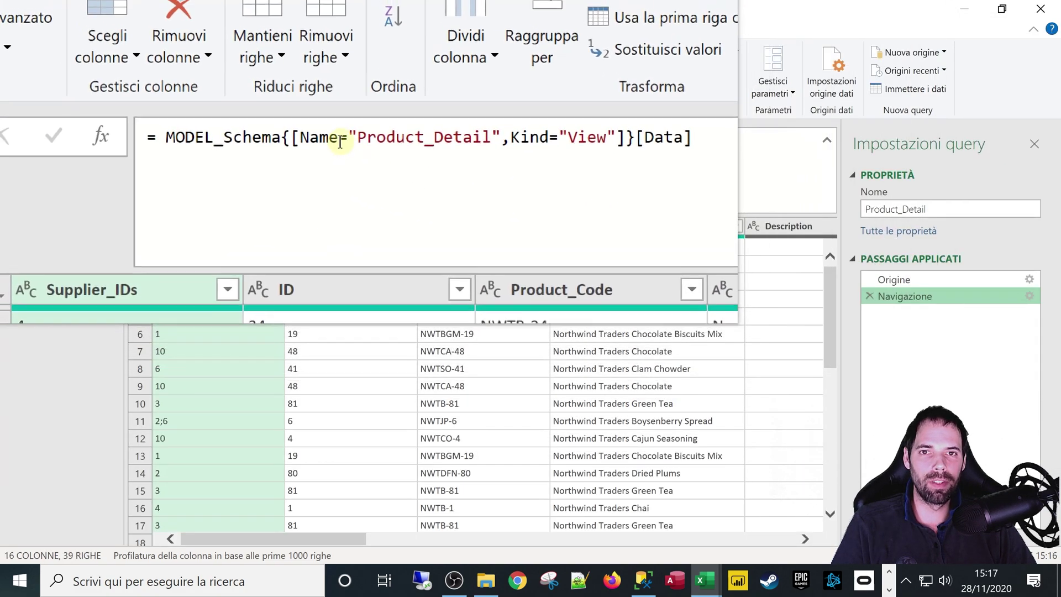
mouse_move(320, 118)
left_mouse_down()
mouse_move(452, 118)
mouse_move(551, 142)
left_mouse_up()
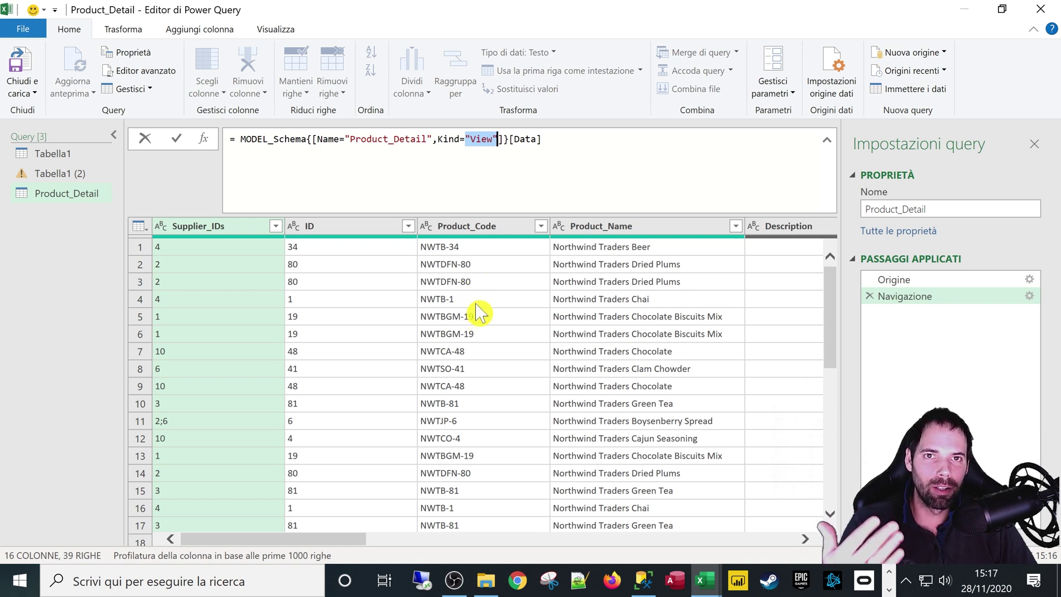
key("Return")
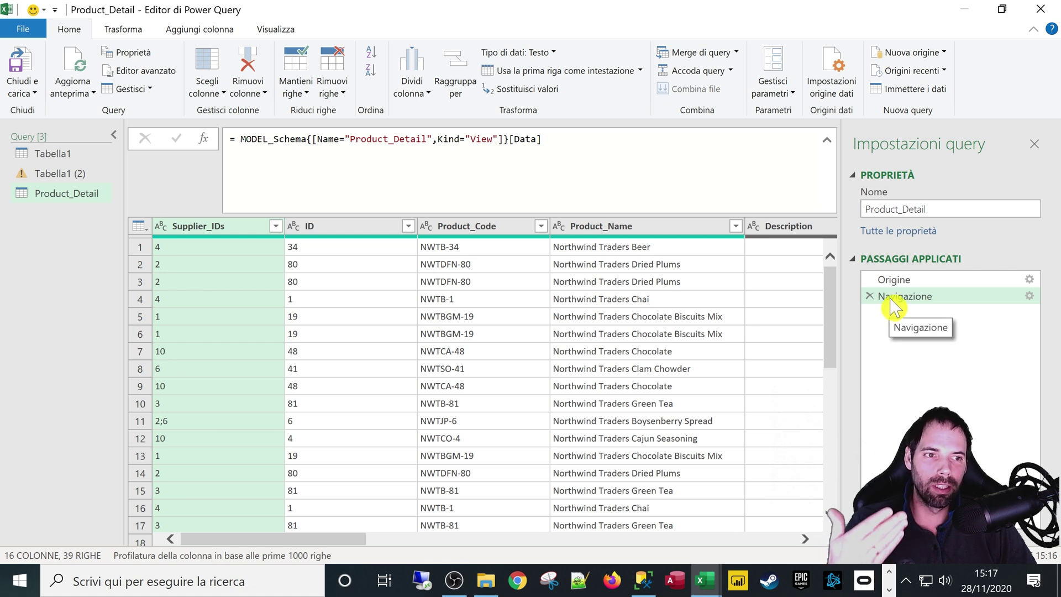
Check the ID column's filter values, then close the Power Query editor.
left_click(408, 226)
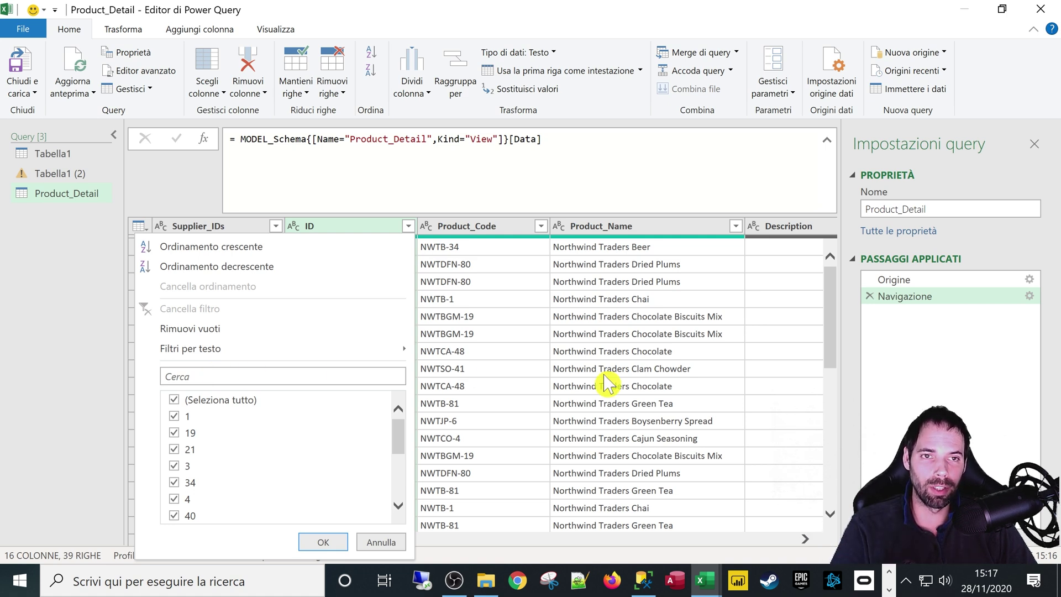
left_click(695, 200)
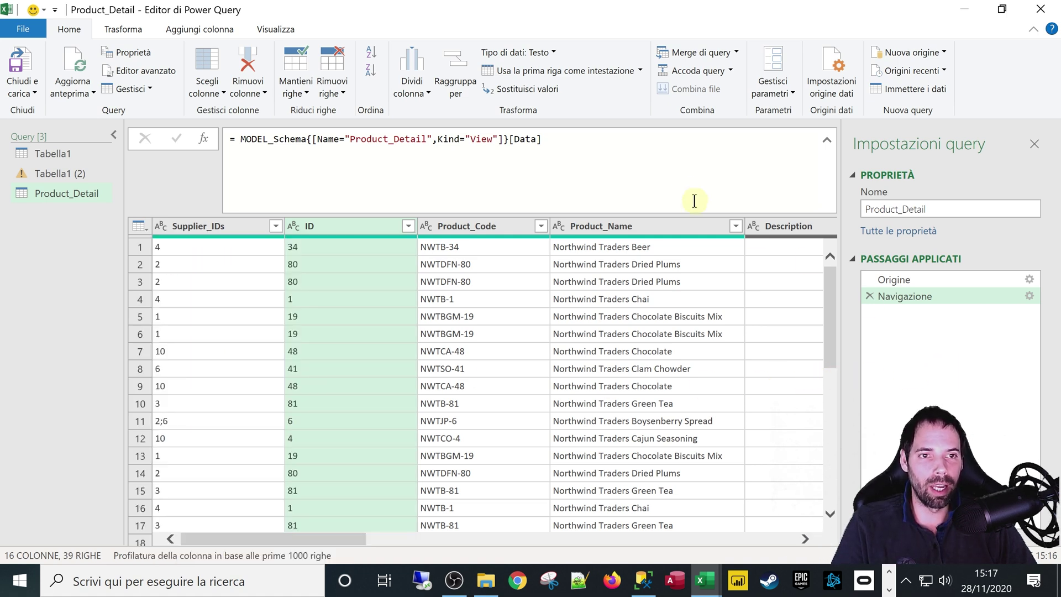
left_click(1042, 20)
left_click(606, 312)
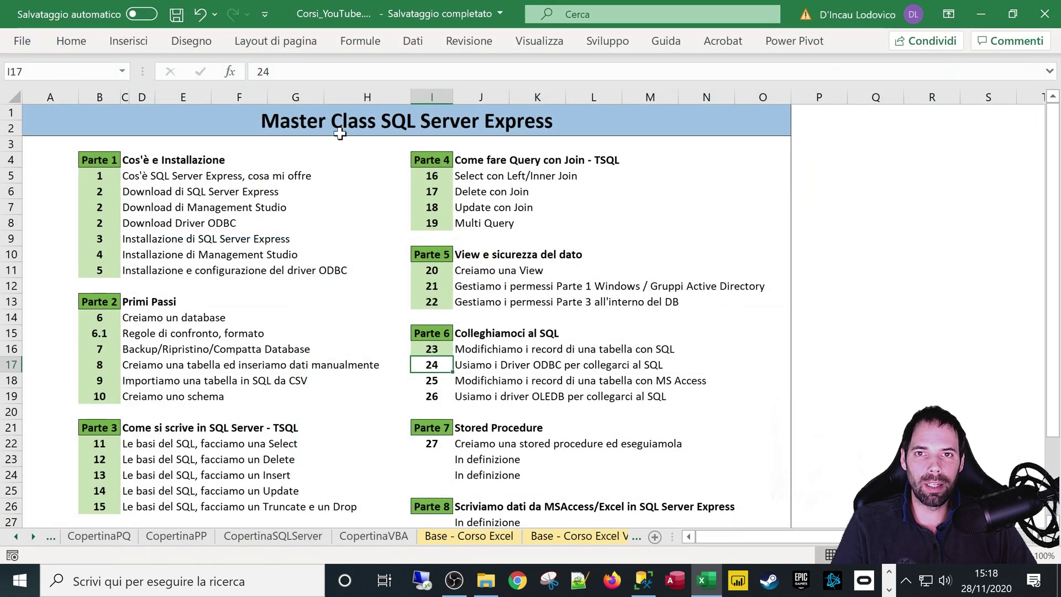
left_click(413, 40)
left_click(33, 88)
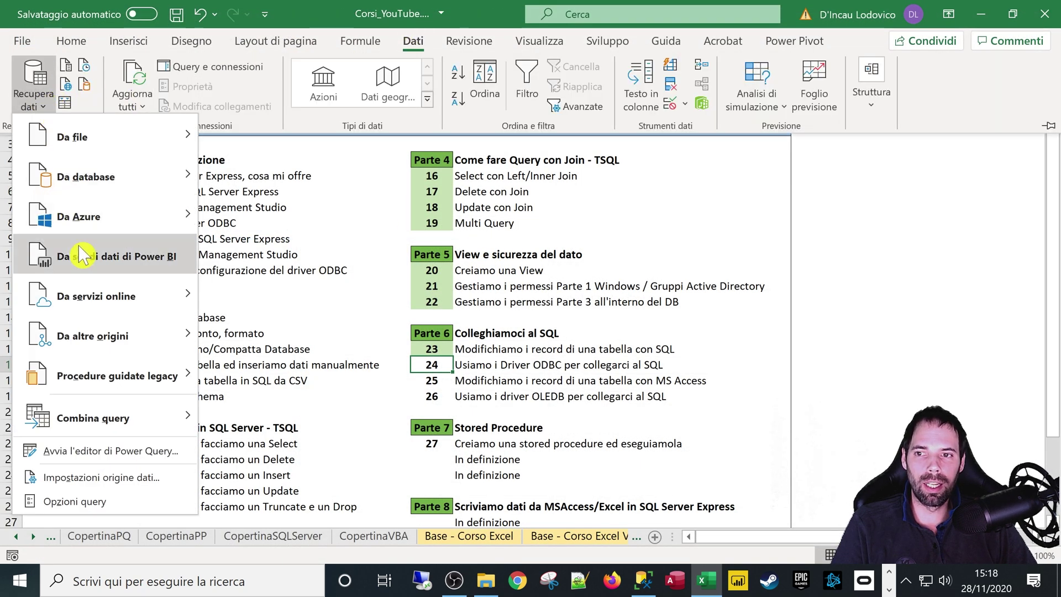
mouse_move(91, 336)
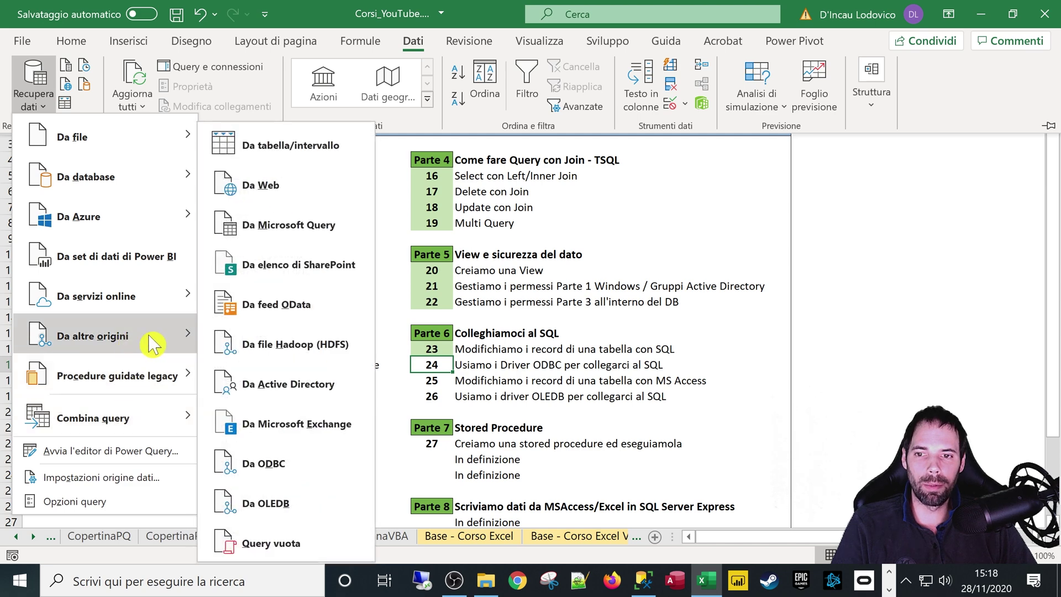
left_click(280, 465)
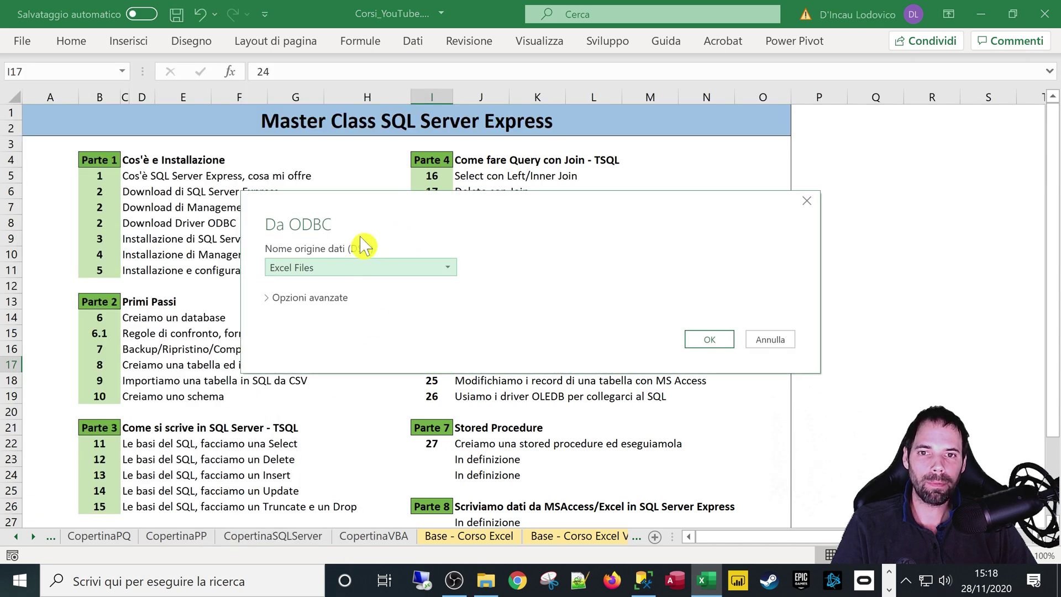
left_click(356, 269)
left_click(322, 319)
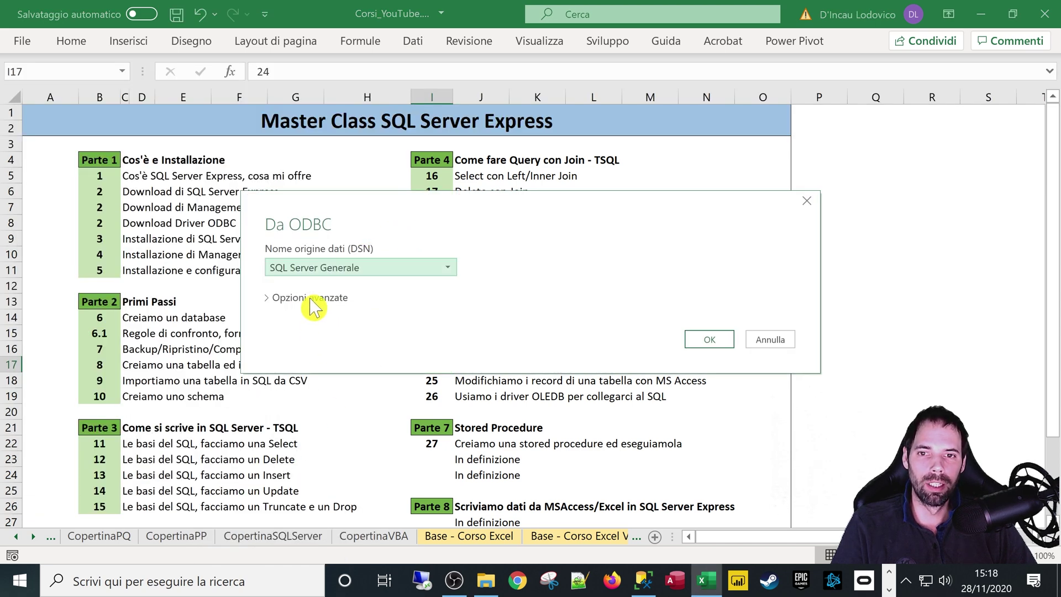
left_click(308, 299)
left_click(323, 393)
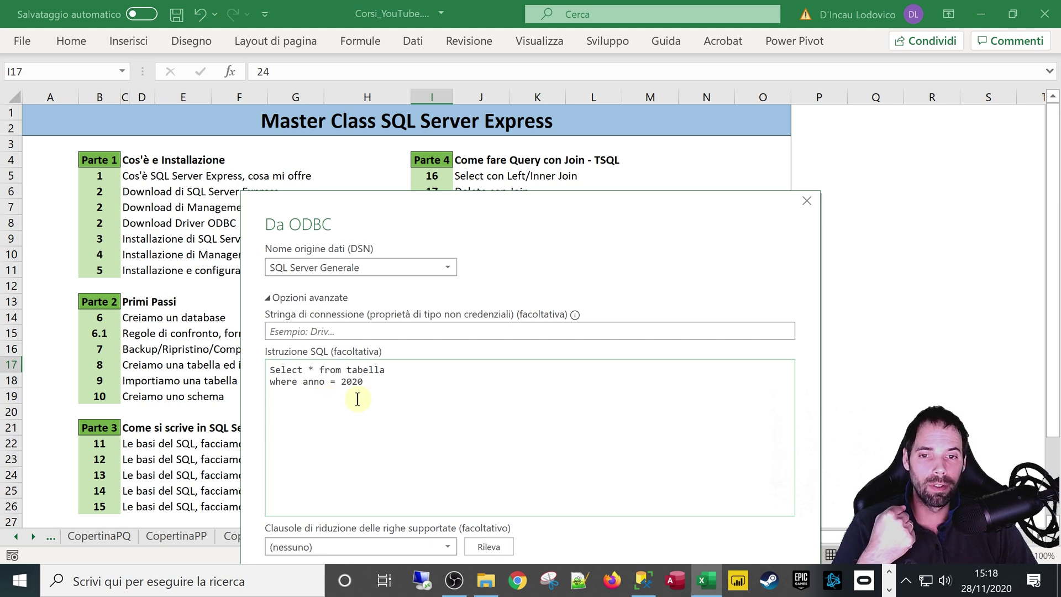
key("ctrl+a")
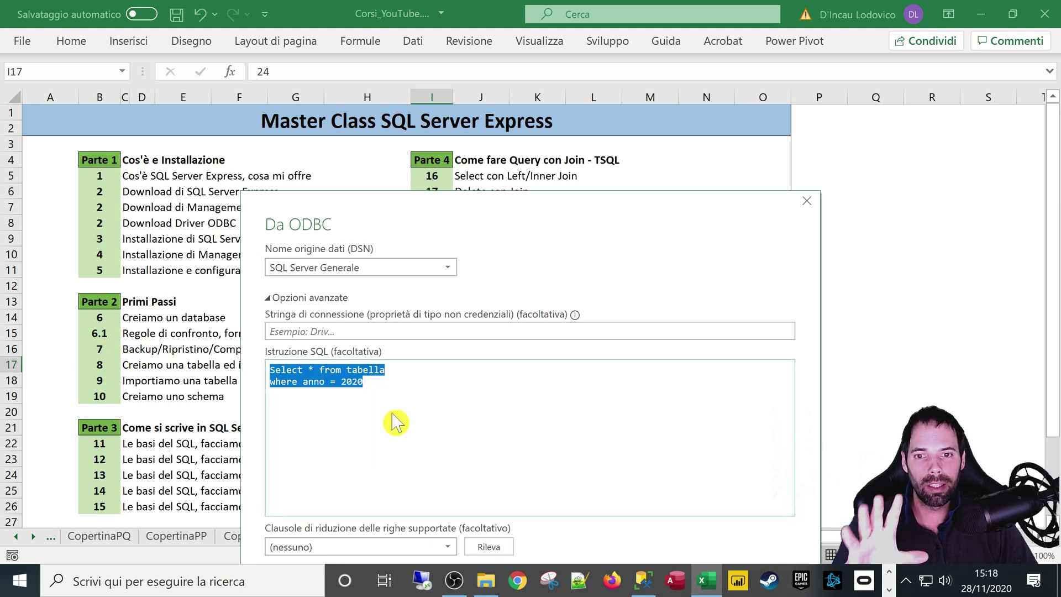
left_click(396, 423)
key("ctrl+a")
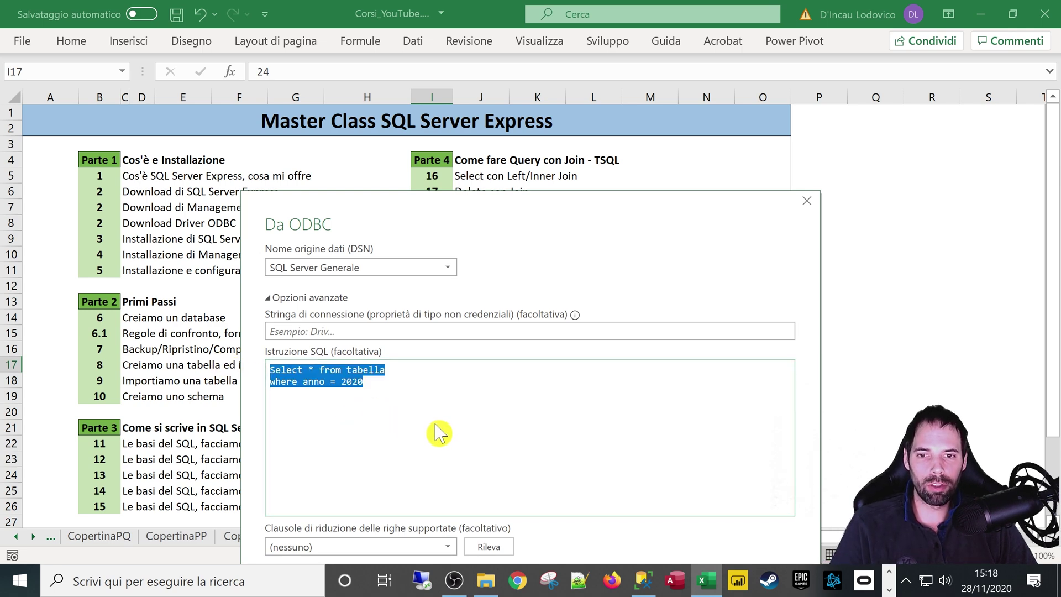
left_click(429, 424)
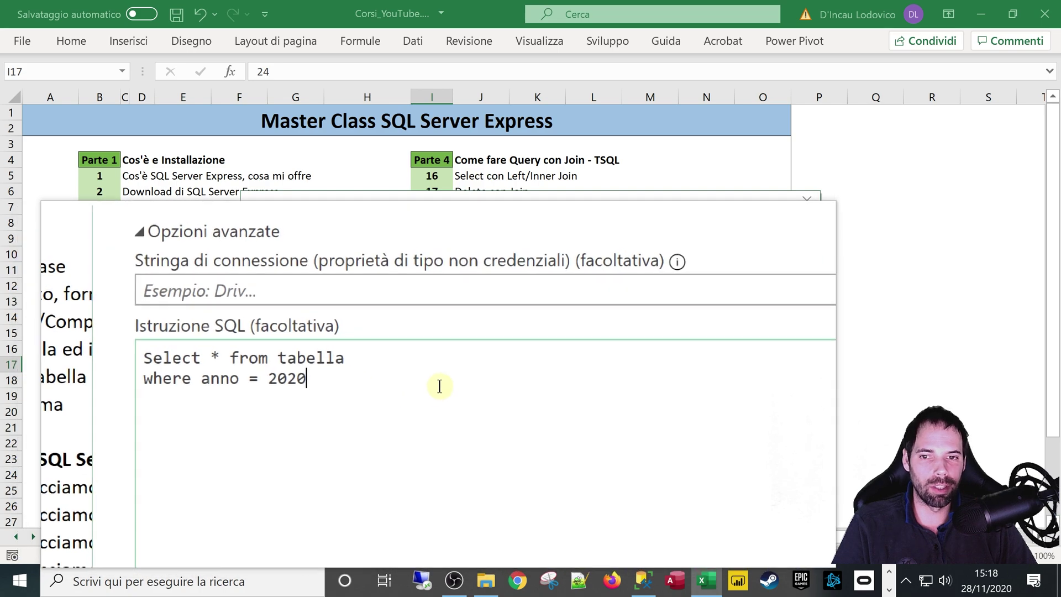
key("ctrl+a")
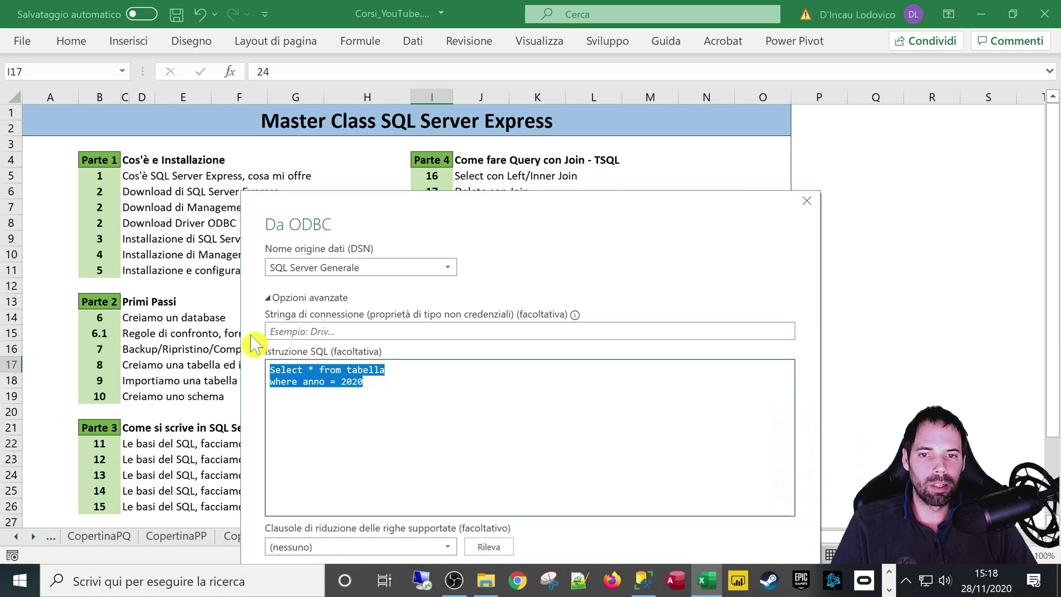
left_click_drag(498, 213, 465, 129)
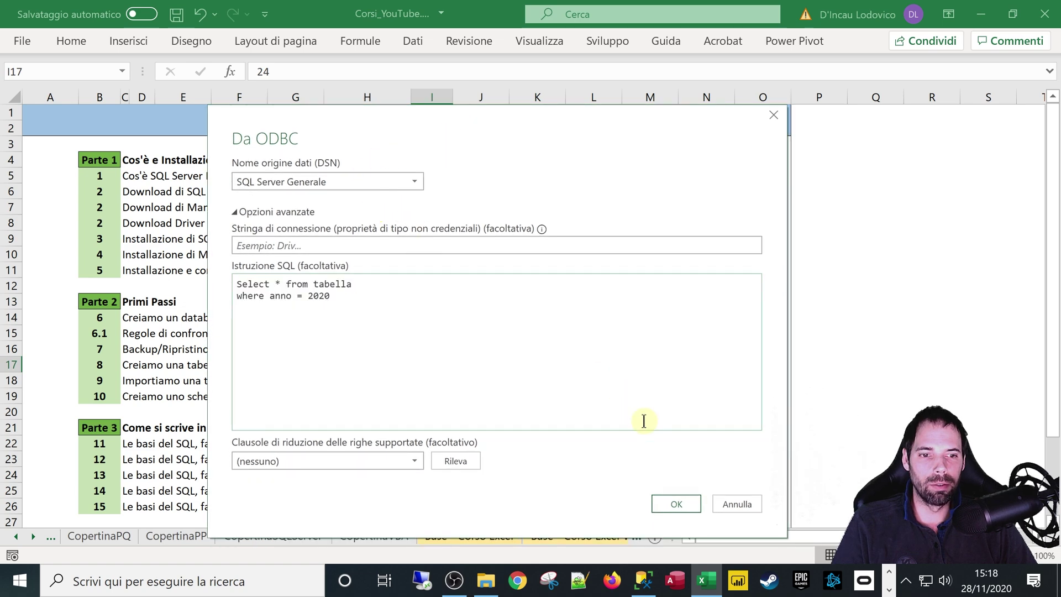
left_click(734, 504)
left_click(394, 242)
left_click(430, 335)
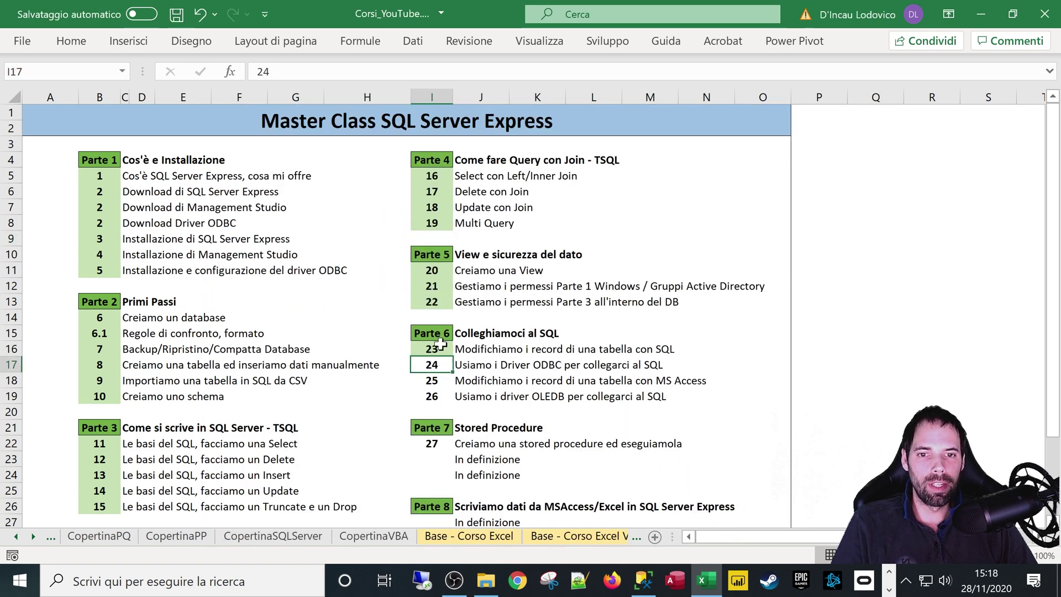
Create the blank Access database Database1.accdb and widen the navigation pane to show its MSys tables.
left_click(671, 590)
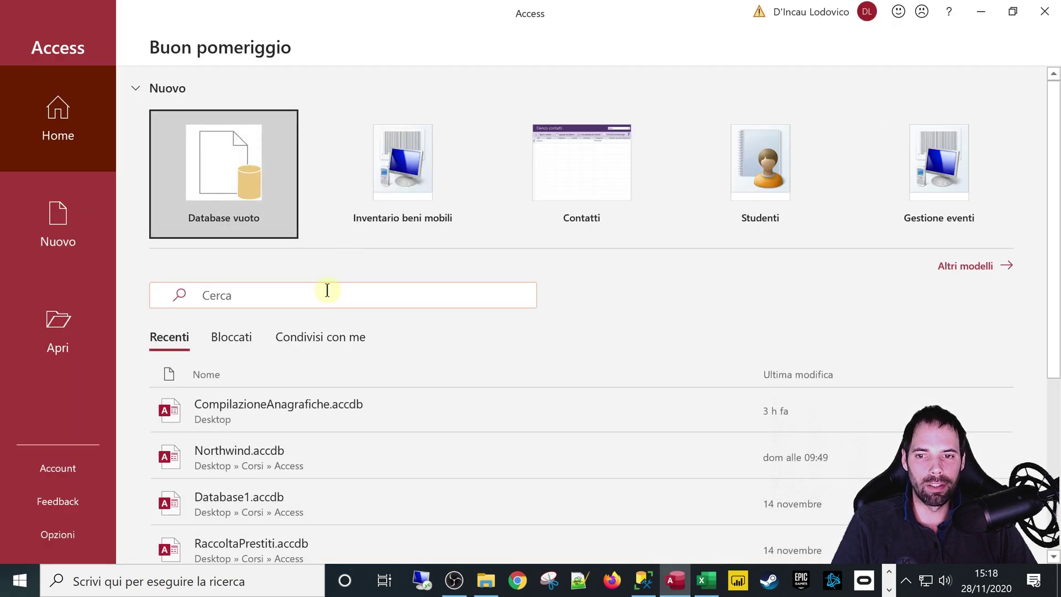
left_click(227, 178)
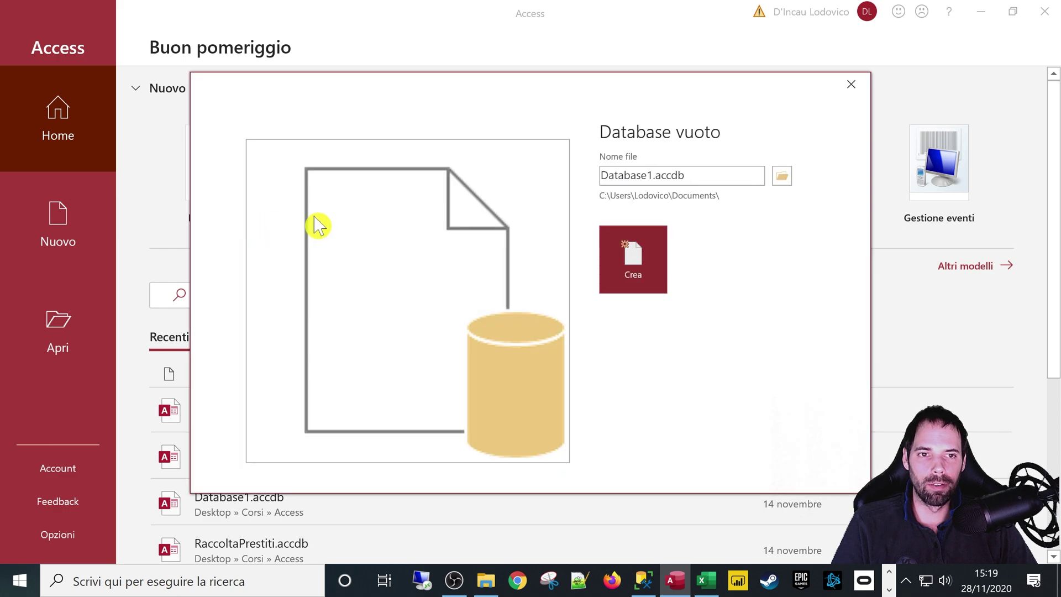
left_click(631, 273)
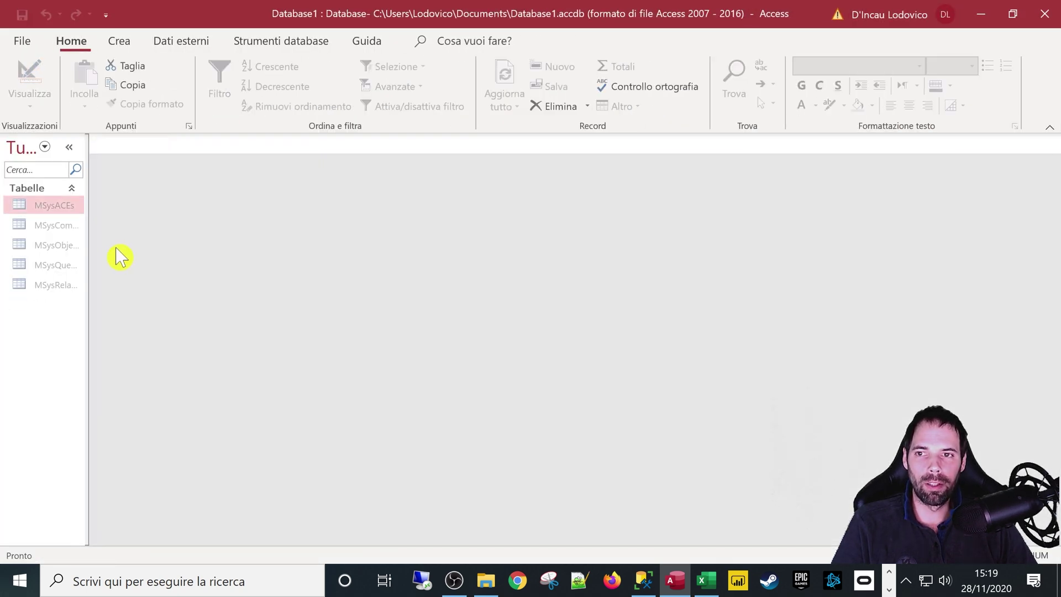
left_click_drag(173, 283, 175, 283)
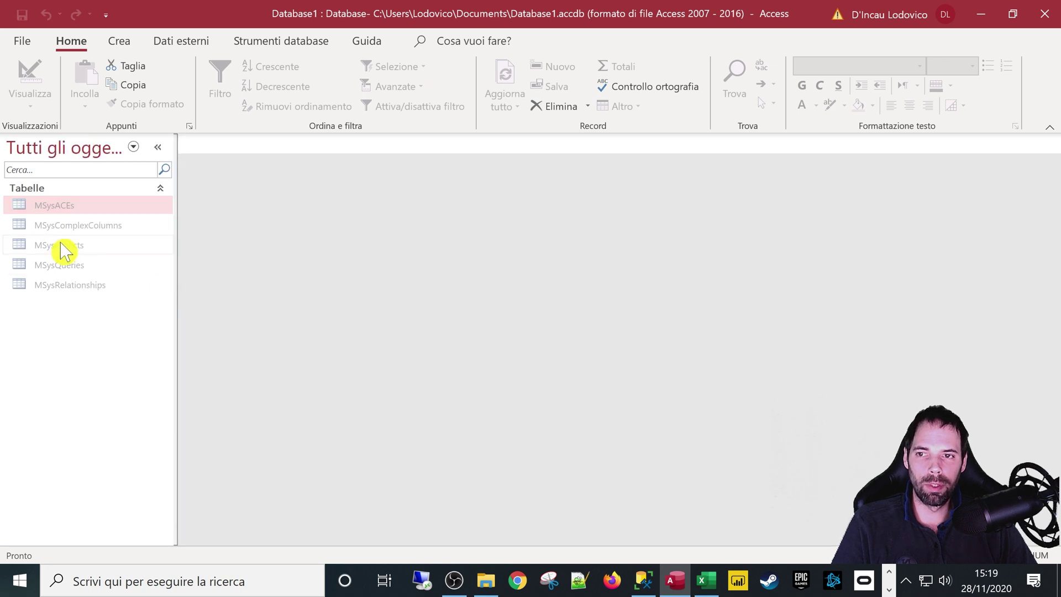
left_click(64, 251)
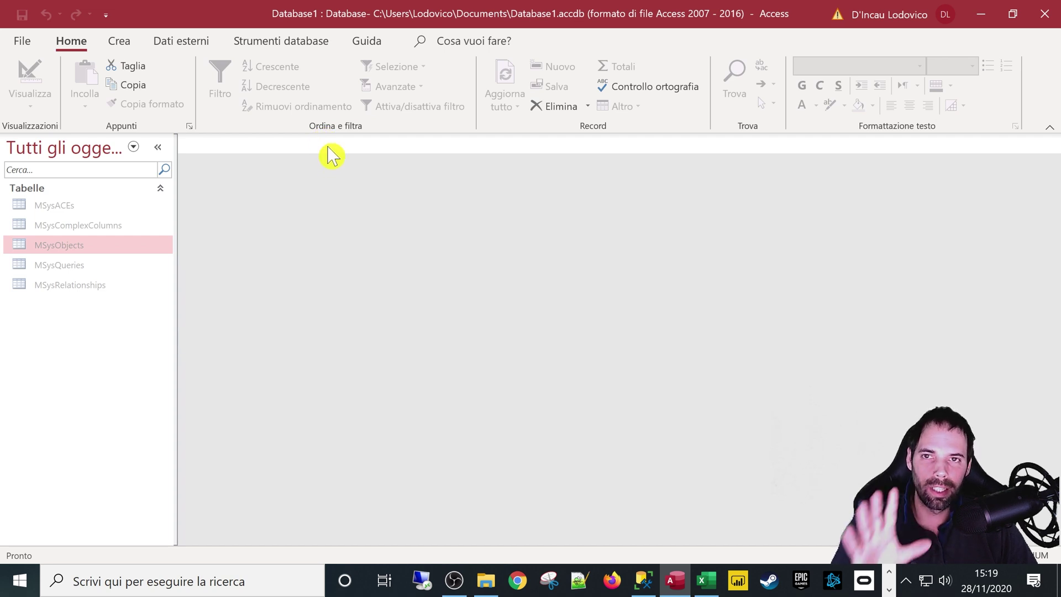
Choose ODBC Database under New Data Source with the 'link by creating a linked table' option.
left_click(183, 44)
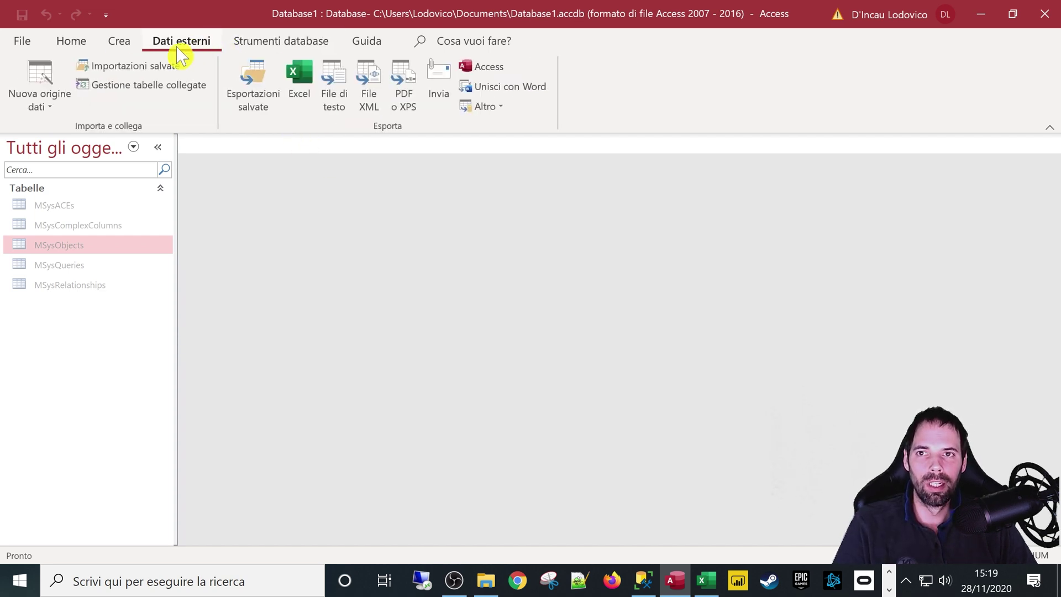
left_click(38, 114)
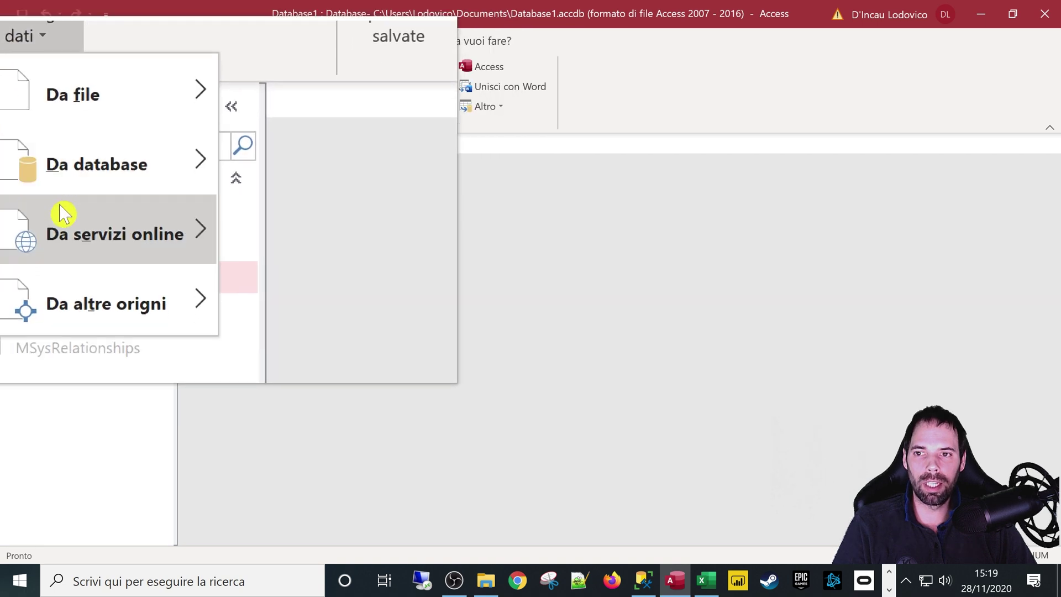
mouse_move(42, 253)
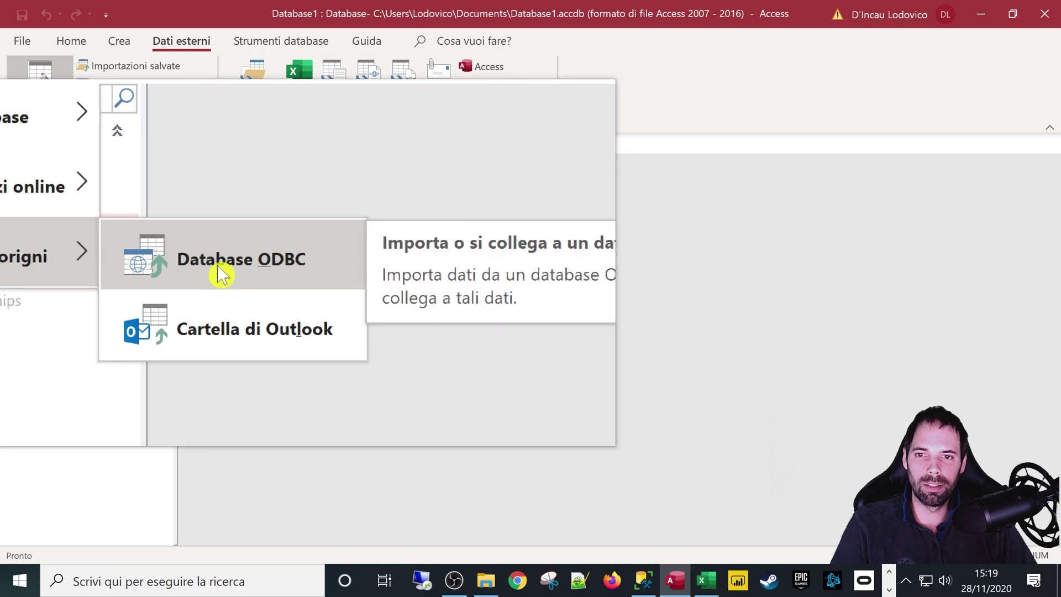
left_click(222, 275)
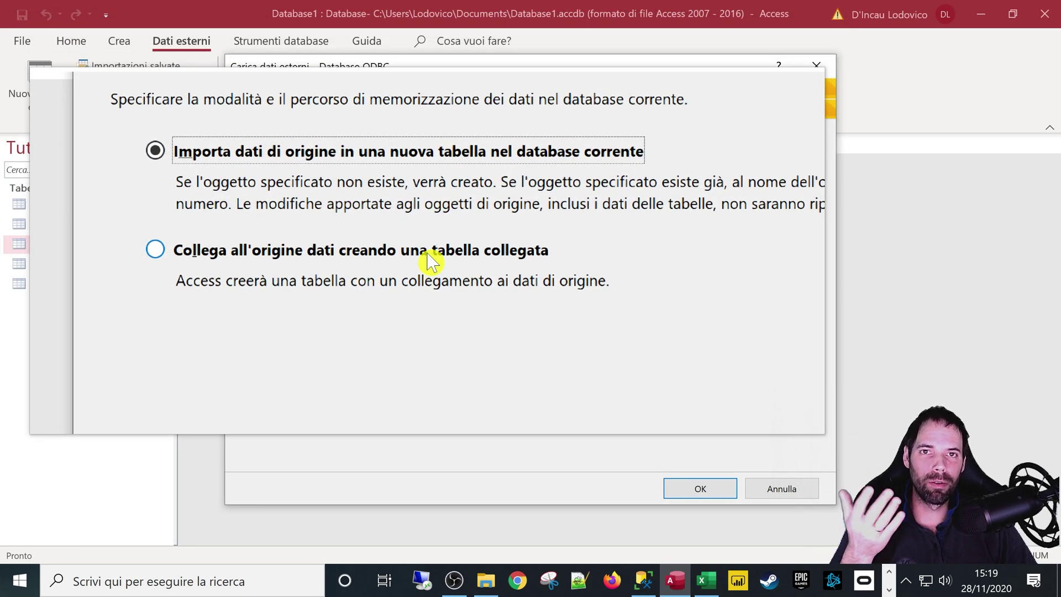
left_click(432, 262)
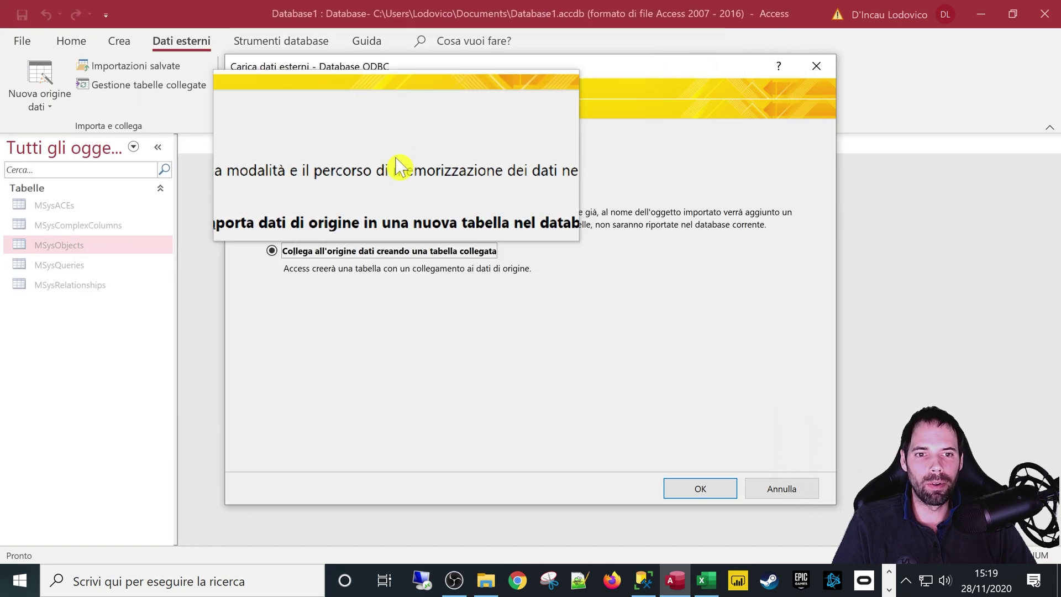
left_click(697, 488)
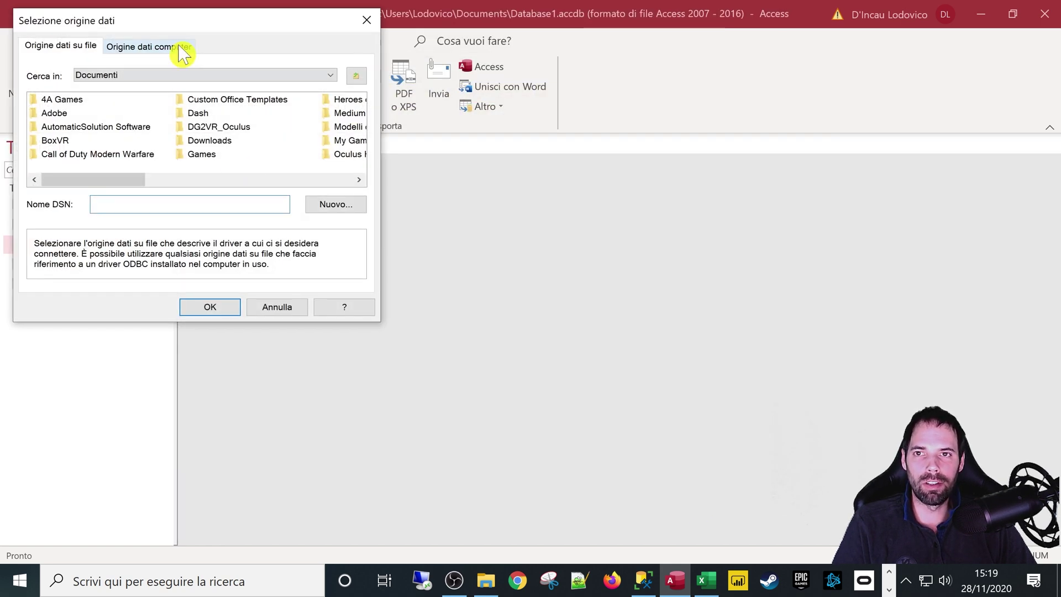
Pick SQL Server Generale under Origine dati computer and connect to list its server tables.
left_click_drag(185, 20, 491, 100)
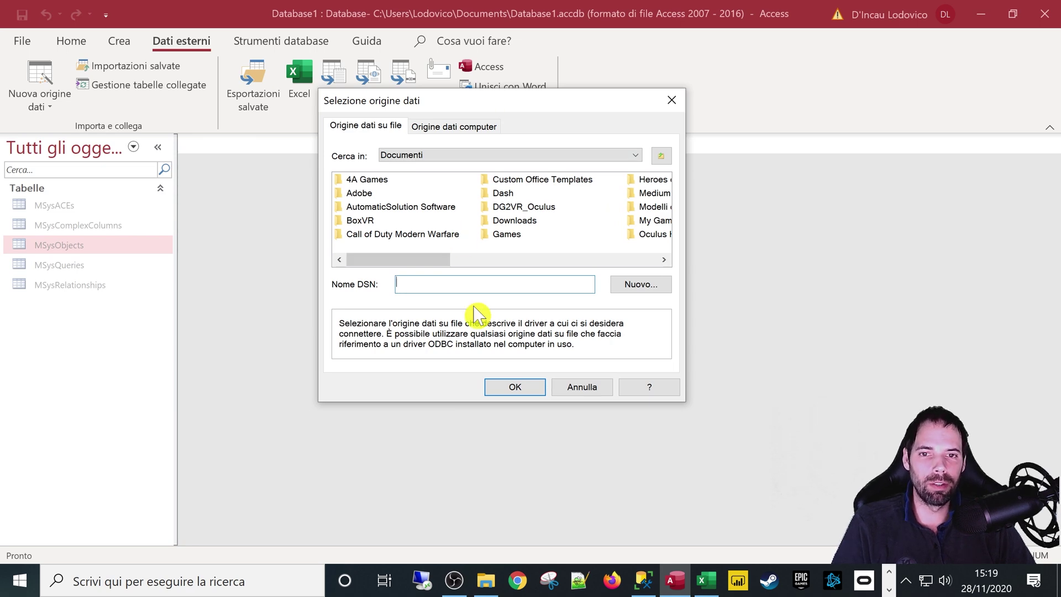
left_click_drag(508, 106, 469, 88)
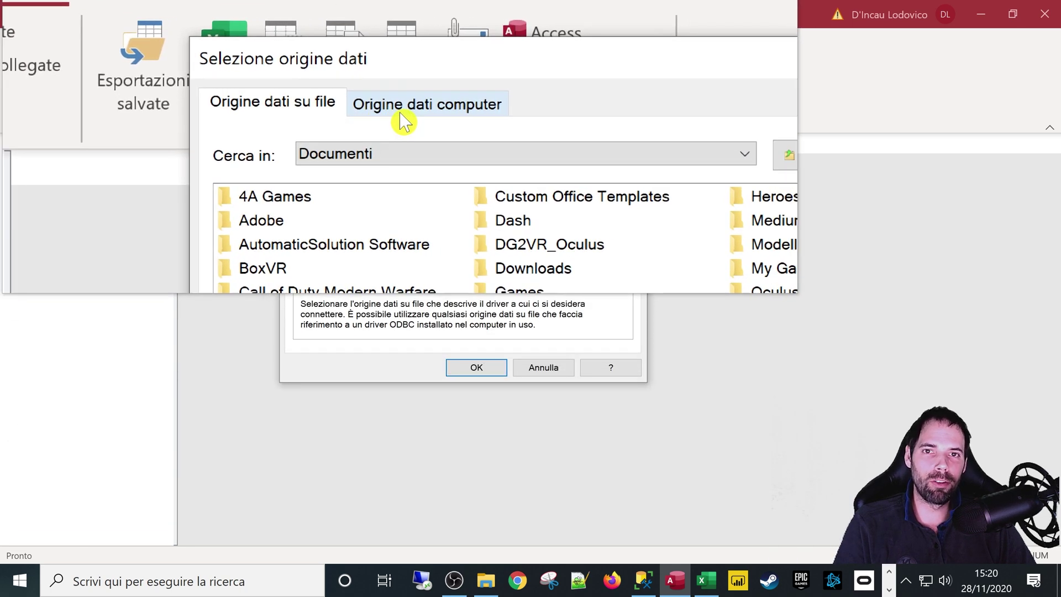
left_click(401, 114)
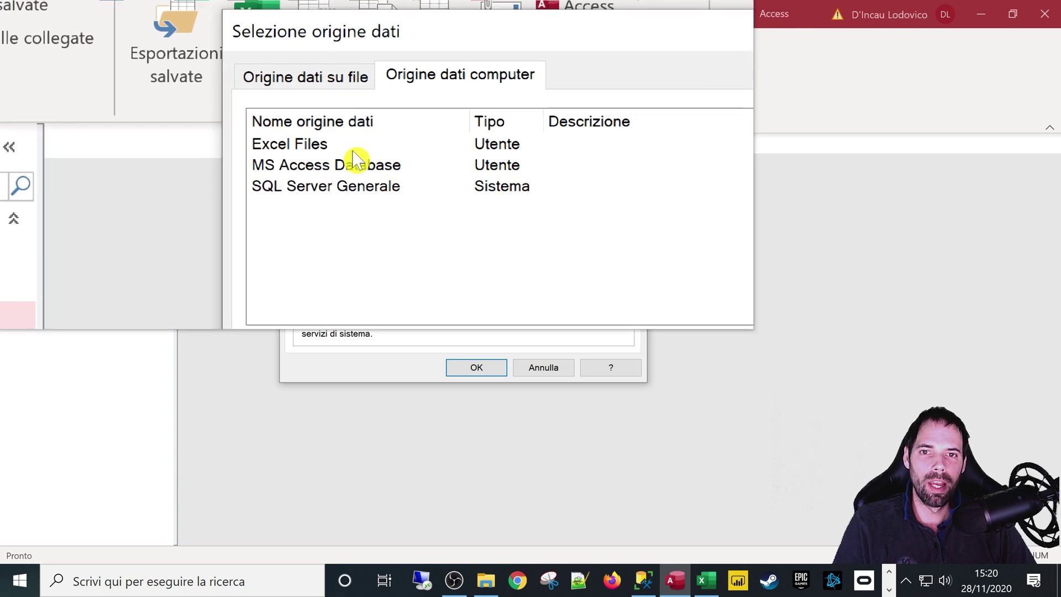
left_click(336, 170)
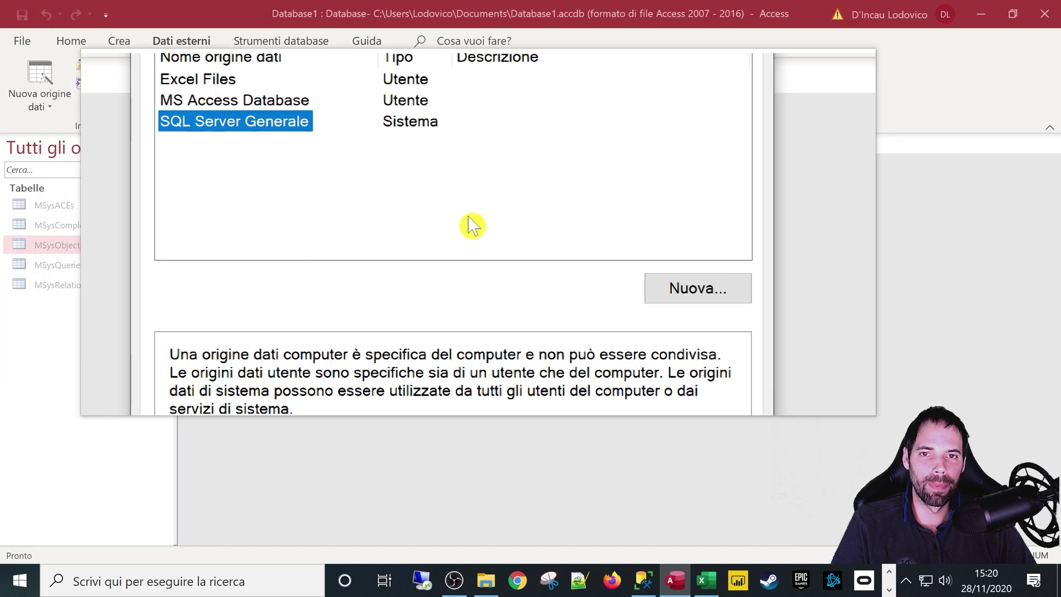
left_click(471, 368)
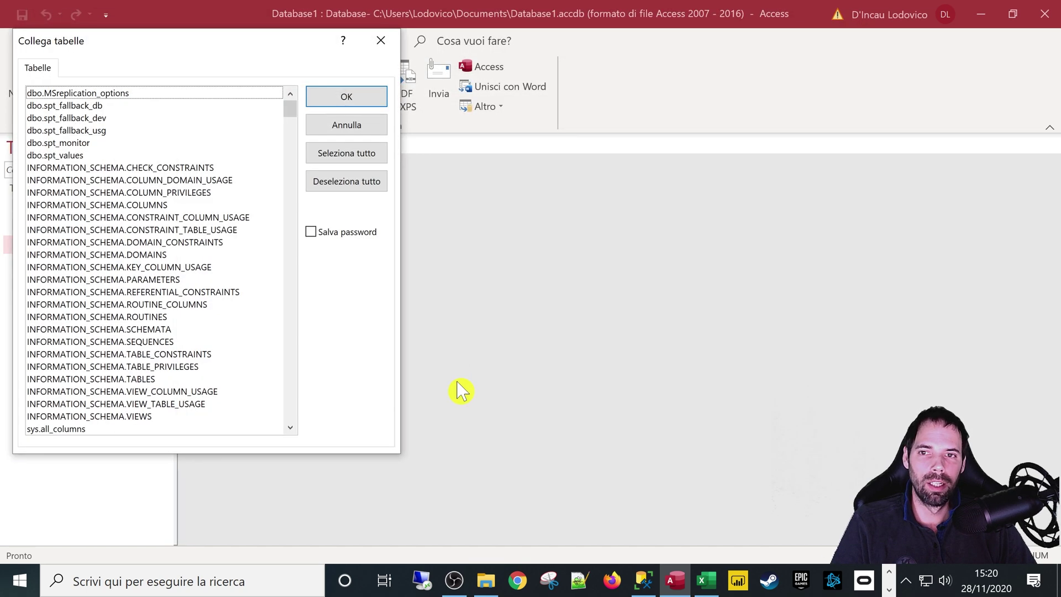
Browse the server tables, selecting dbo.spt_fallback_dev, then cancel without linking anything.
left_click(115, 122)
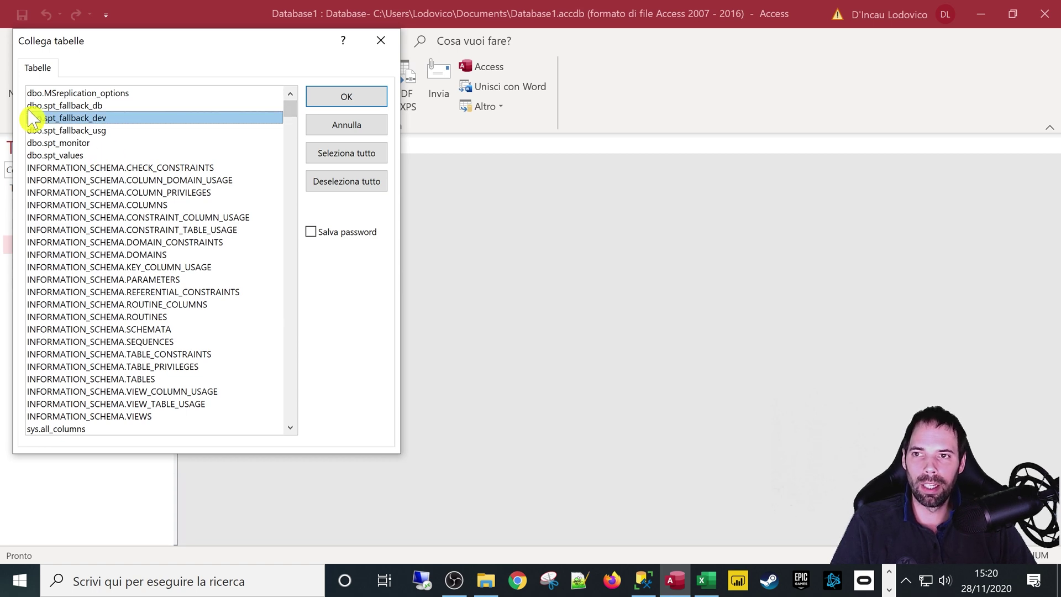
scroll(48, 165, "down", 1)
scroll(52, 202, "down", 6)
scroll(72, 224, "down", 3)
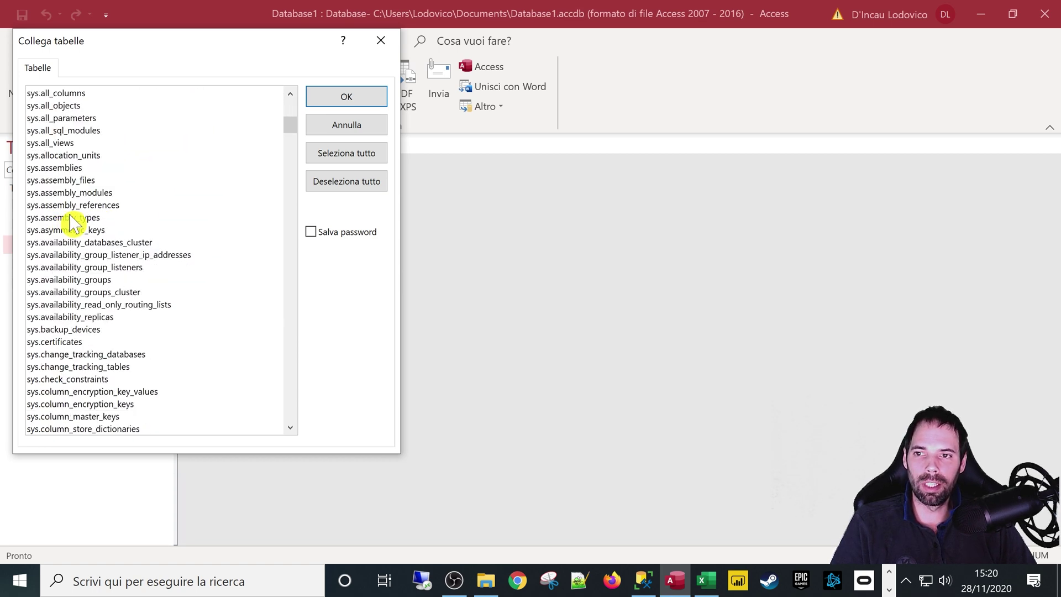
mouse_move(294, 131)
left_mouse_down()
mouse_move(290, 312)
mouse_move(303, 441)
mouse_move(271, 117)
left_mouse_up()
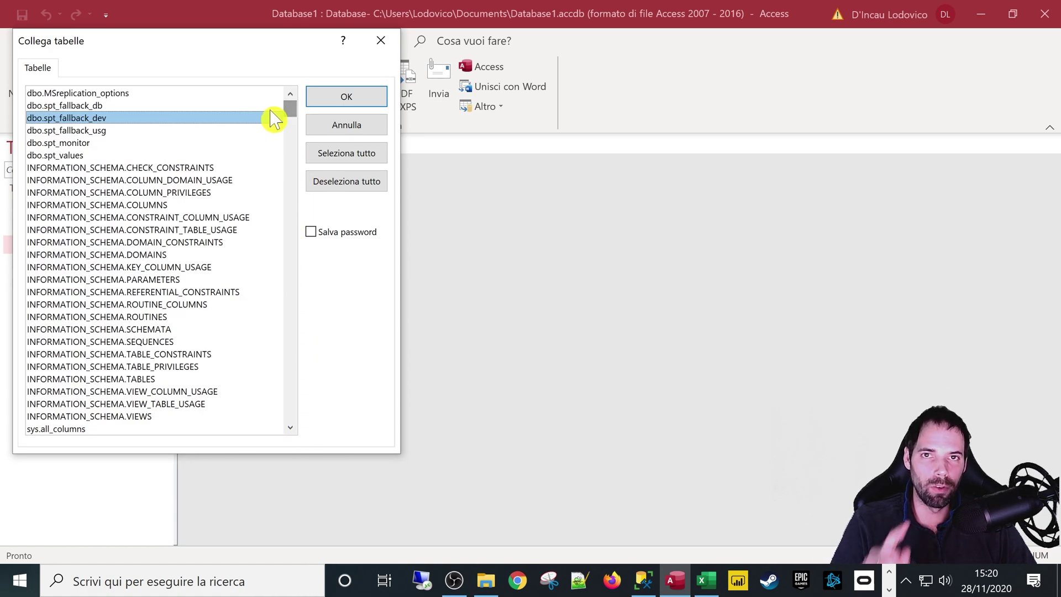
scroll(199, 235, "down", 7)
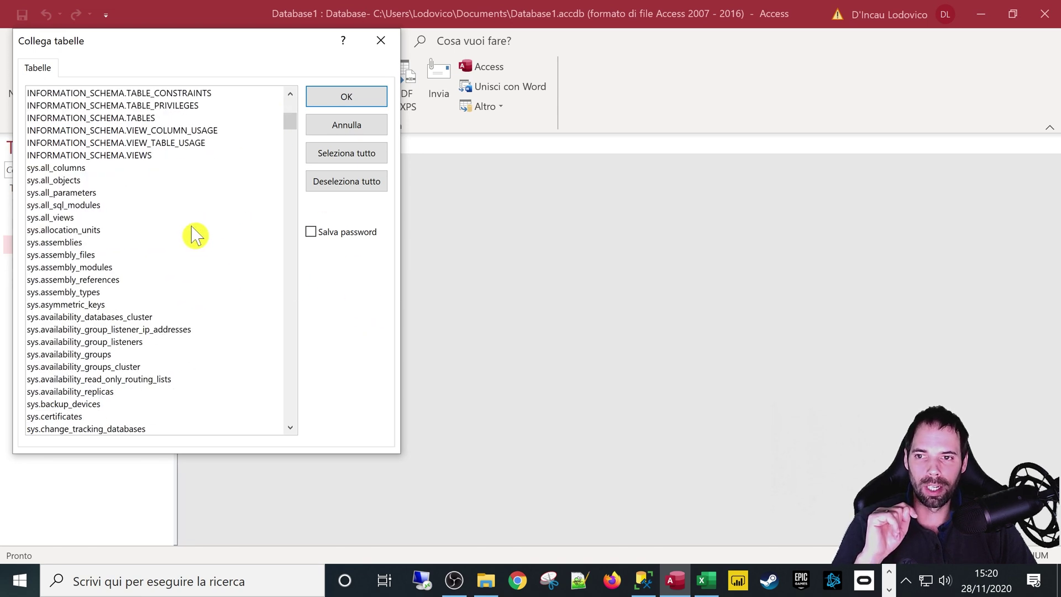
scroll(209, 252, "down", 7)
scroll(210, 257, "up", 14)
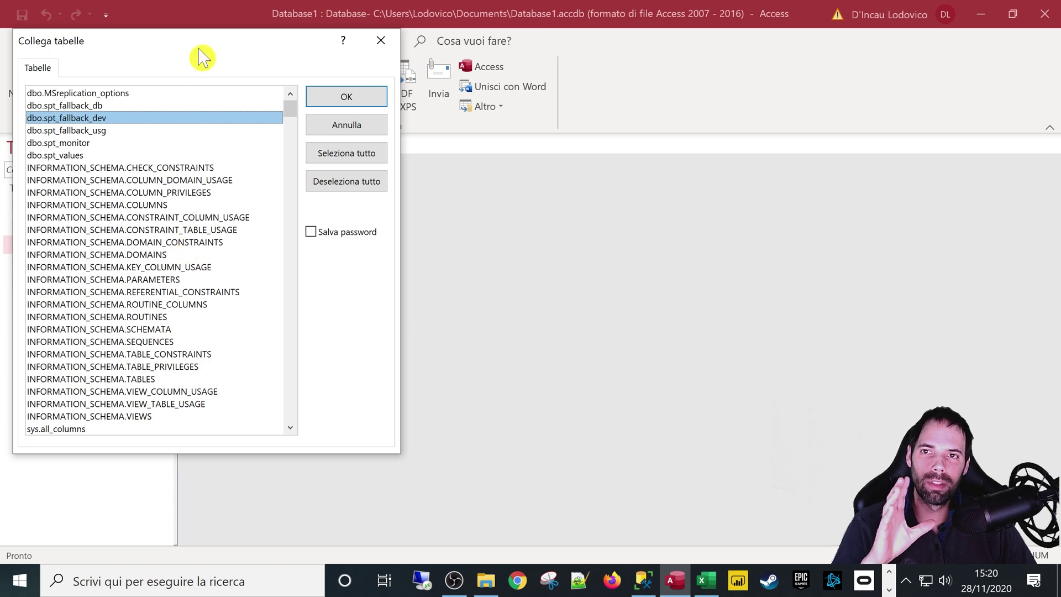
left_click_drag(206, 55, 407, 81)
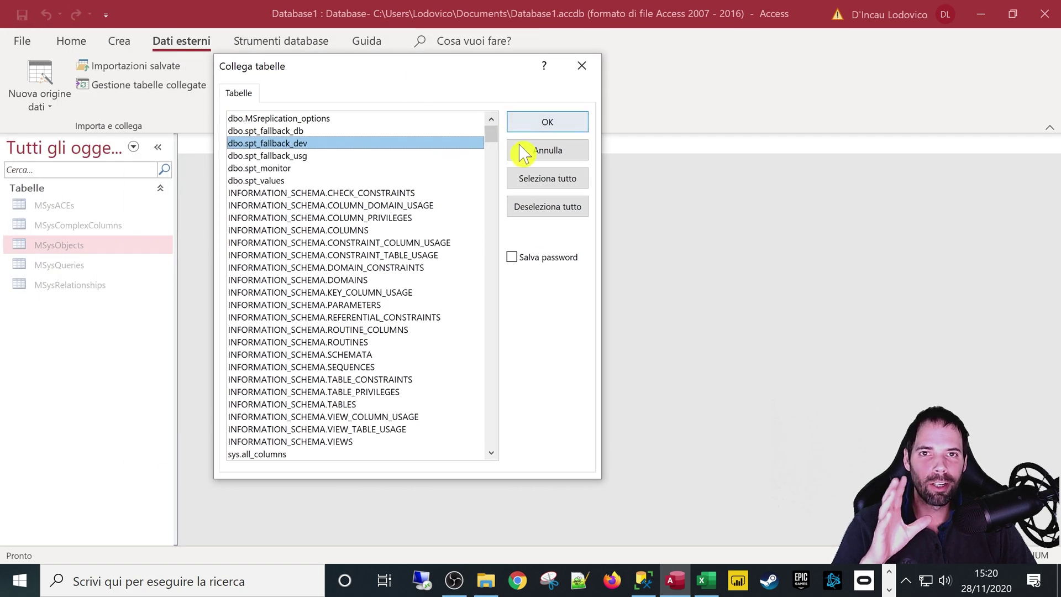
left_click(528, 155)
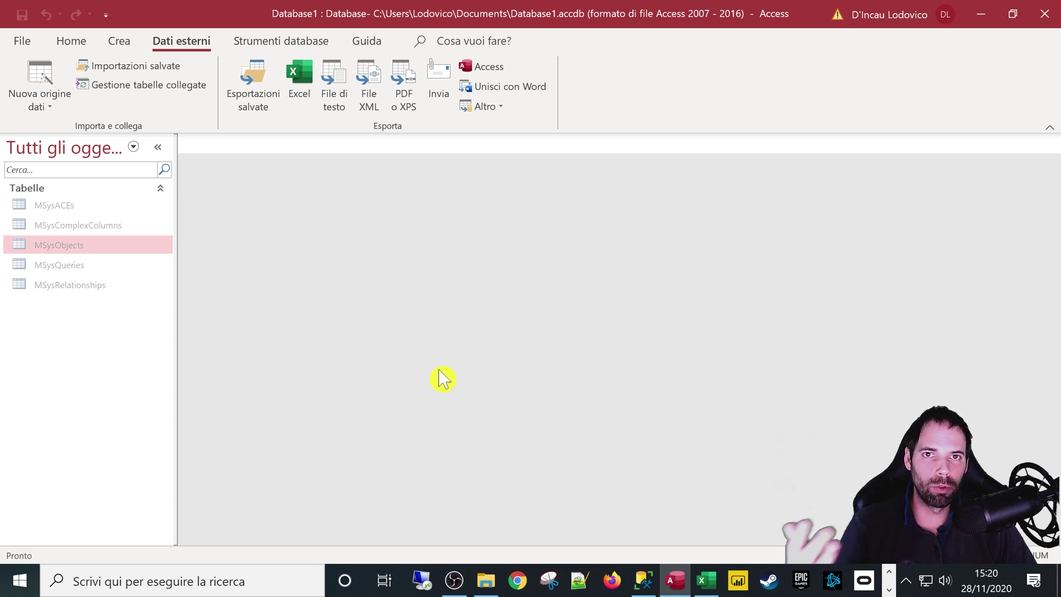
Search for odbc to open ODBC Data Sources (64 bit) and the SQL Server Generale settings.
left_click(190, 580)
type("odbc")
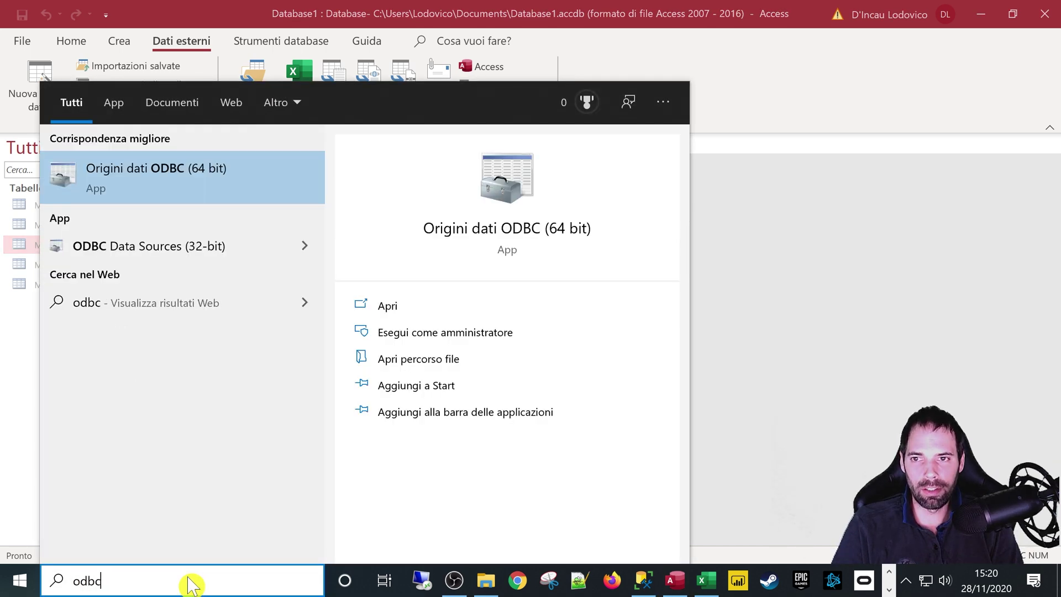
key("Return")
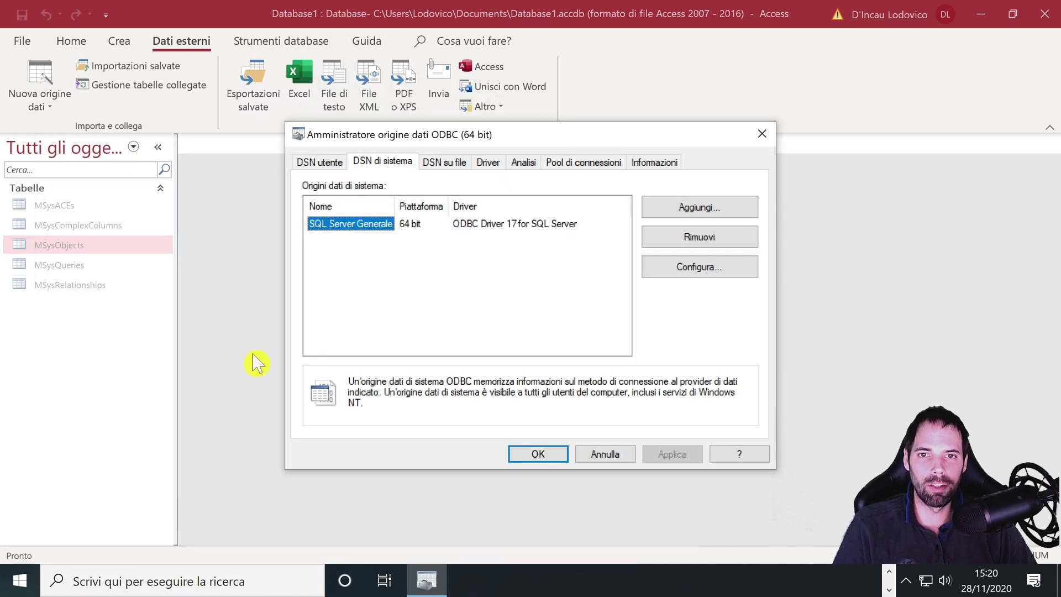
double_click(347, 234)
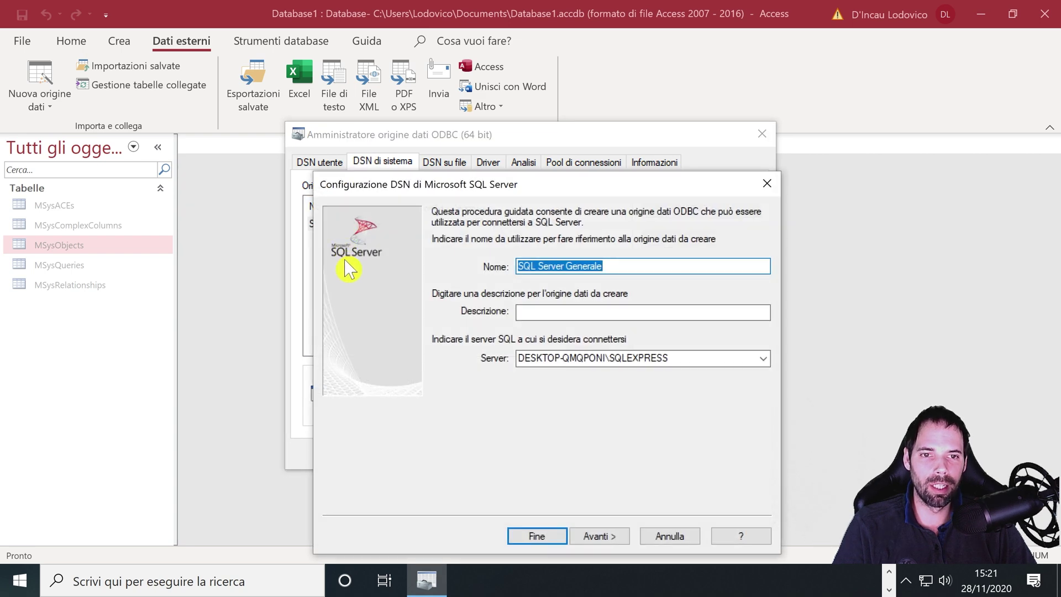
mouse_move(436, 184)
left_mouse_down()
mouse_move(390, 244)
mouse_move(429, 275)
mouse_move(425, 148)
left_mouse_up()
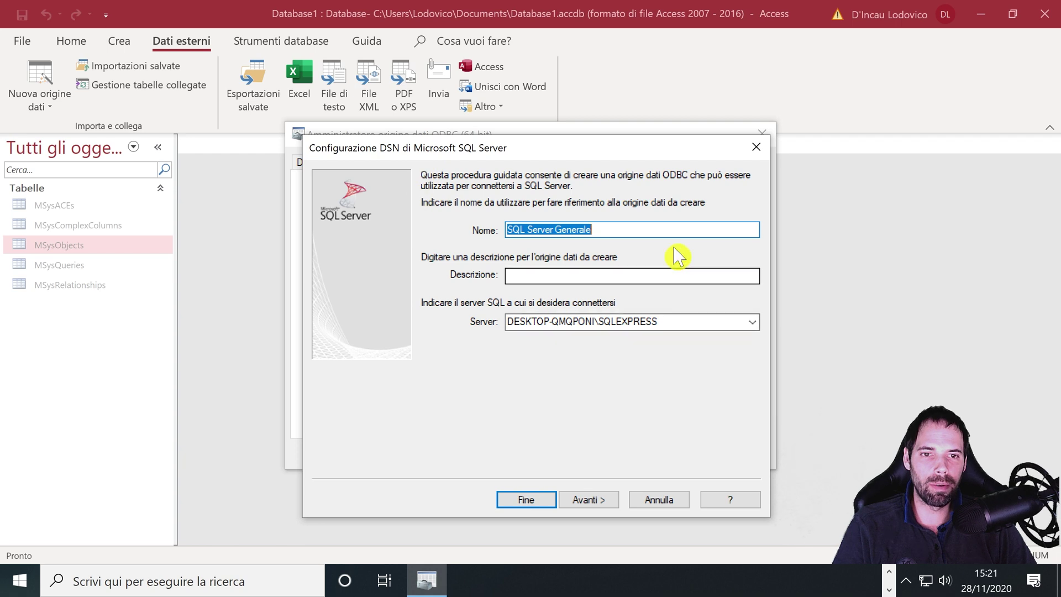
Make MCSS the default database of SQL Server Generale and save the data source.
left_click(607, 507)
left_click(607, 507)
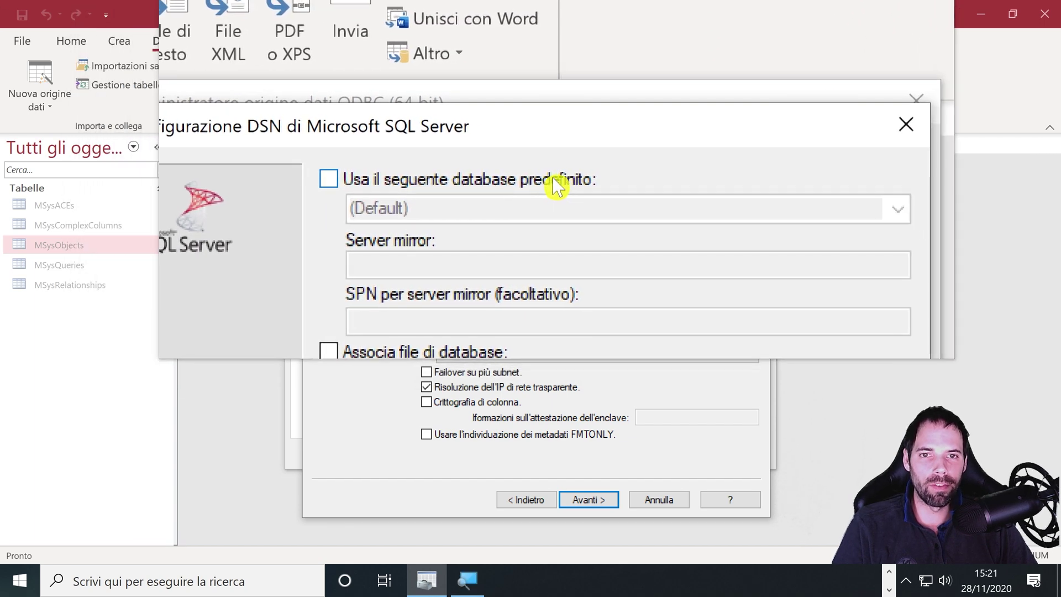
left_click(491, 187)
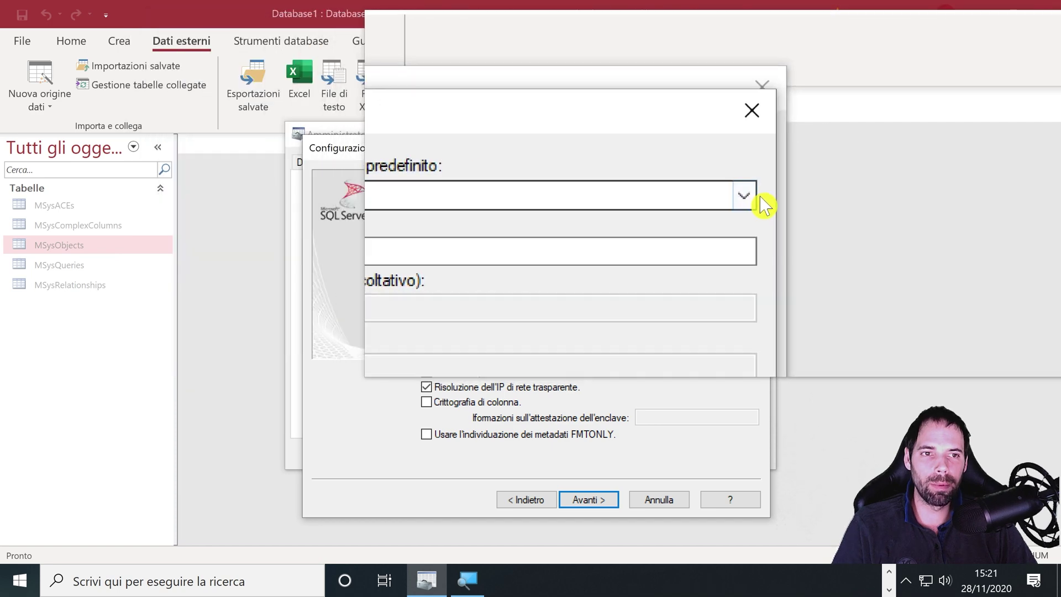
left_click(772, 194)
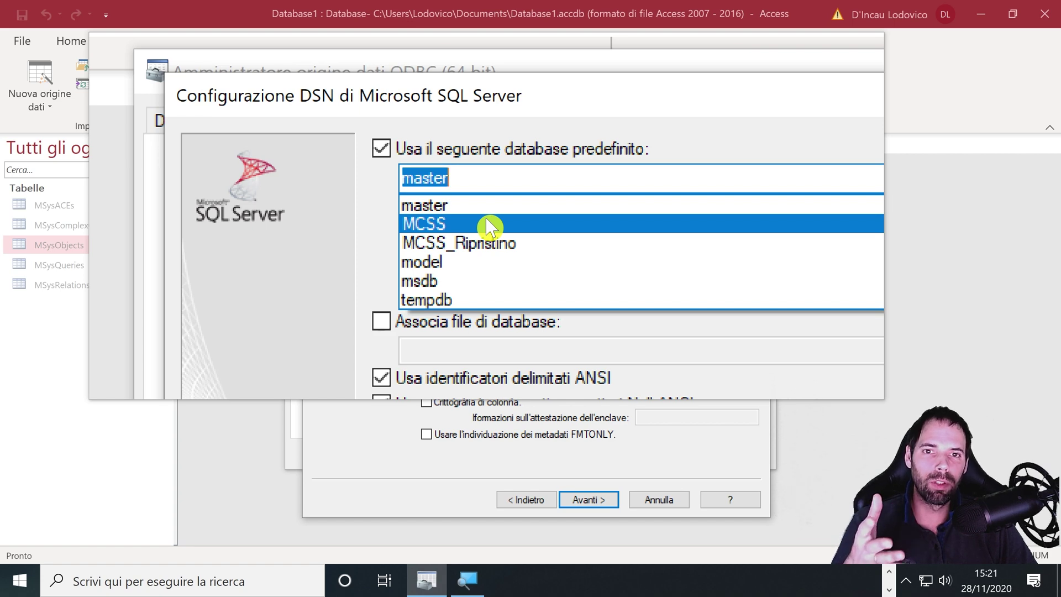
left_click(492, 207)
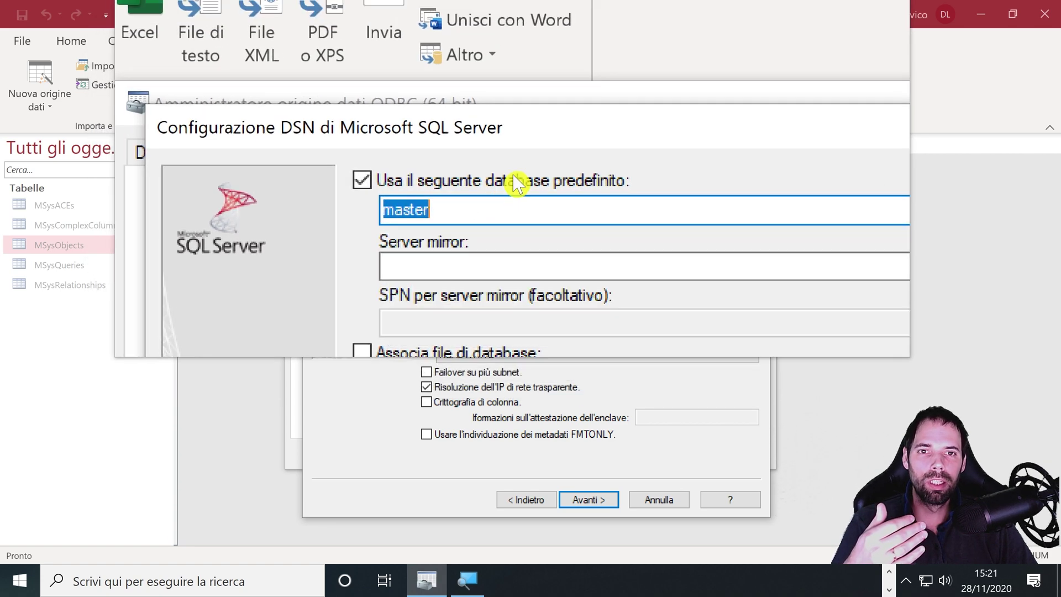
left_click(514, 182)
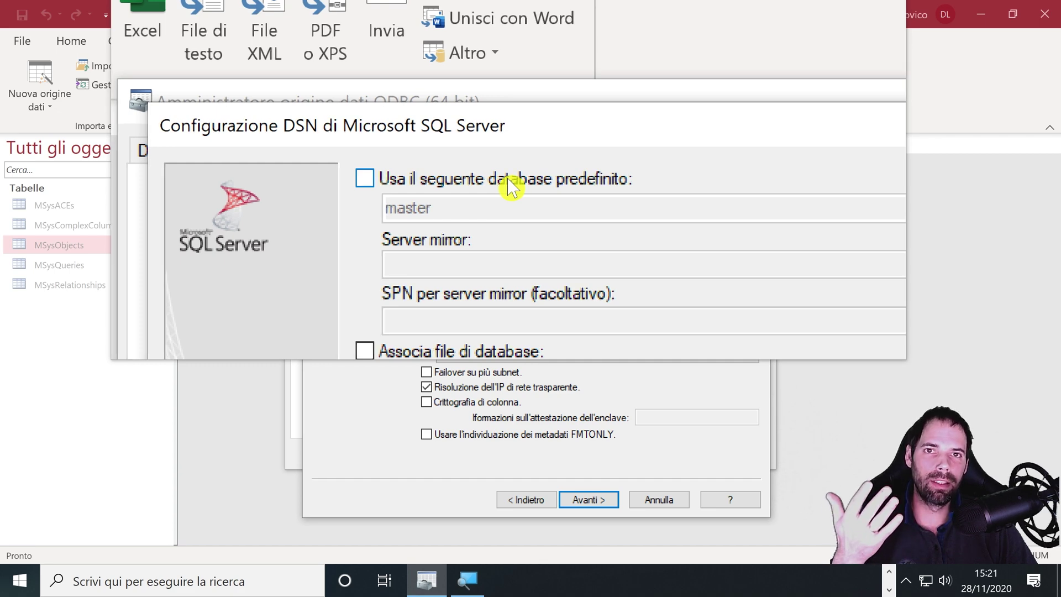
left_click(511, 187)
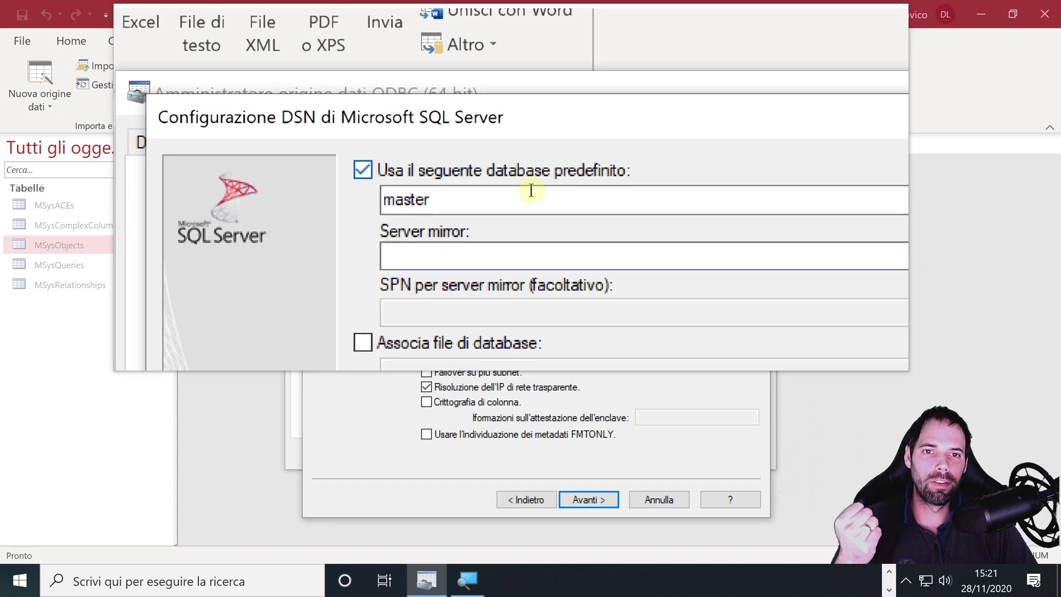
left_click(801, 184)
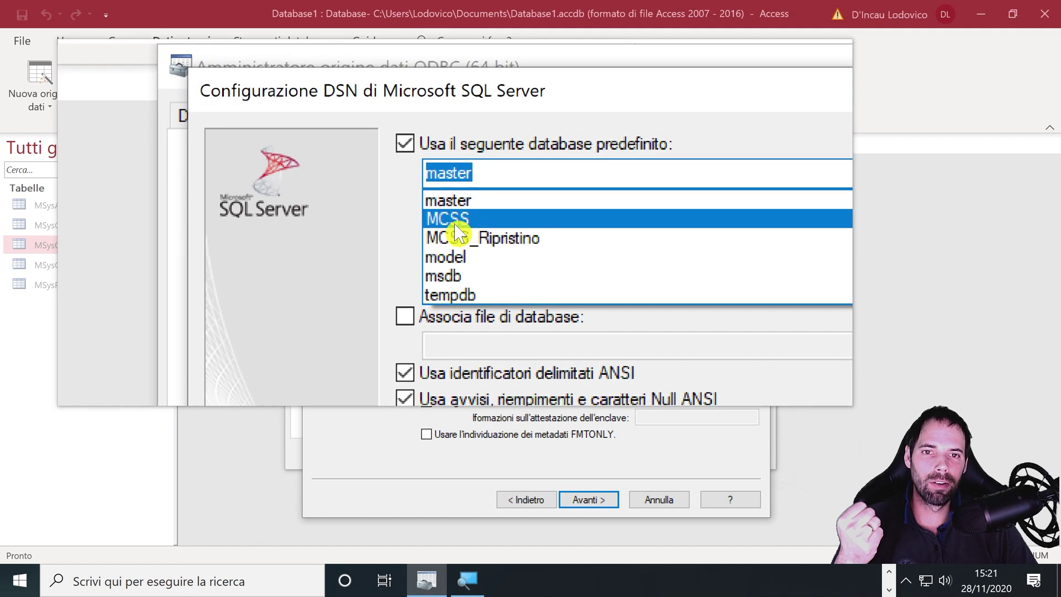
left_click(455, 221)
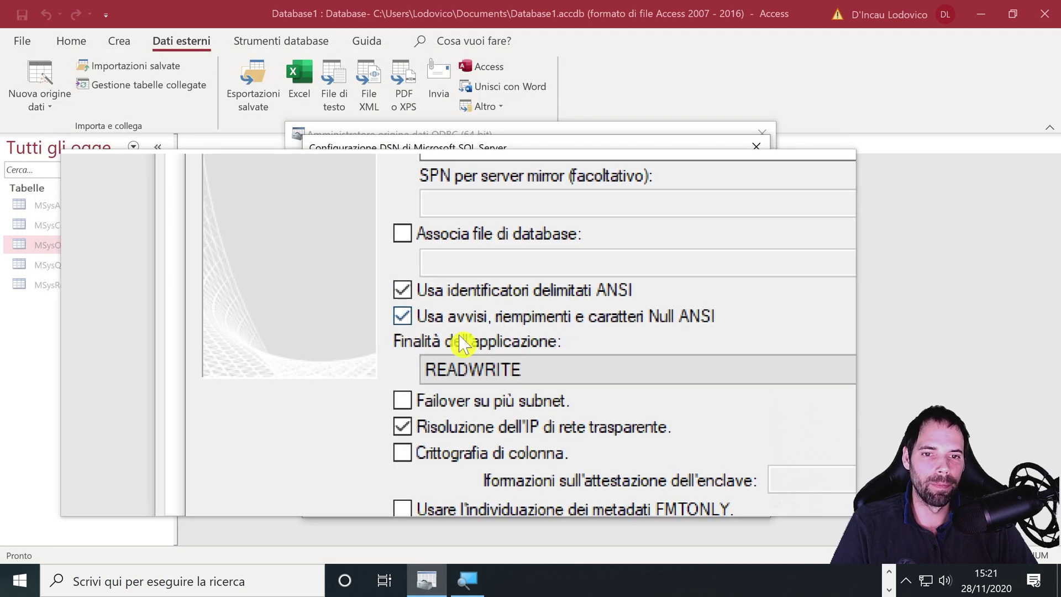
left_click(607, 503)
left_click(609, 502)
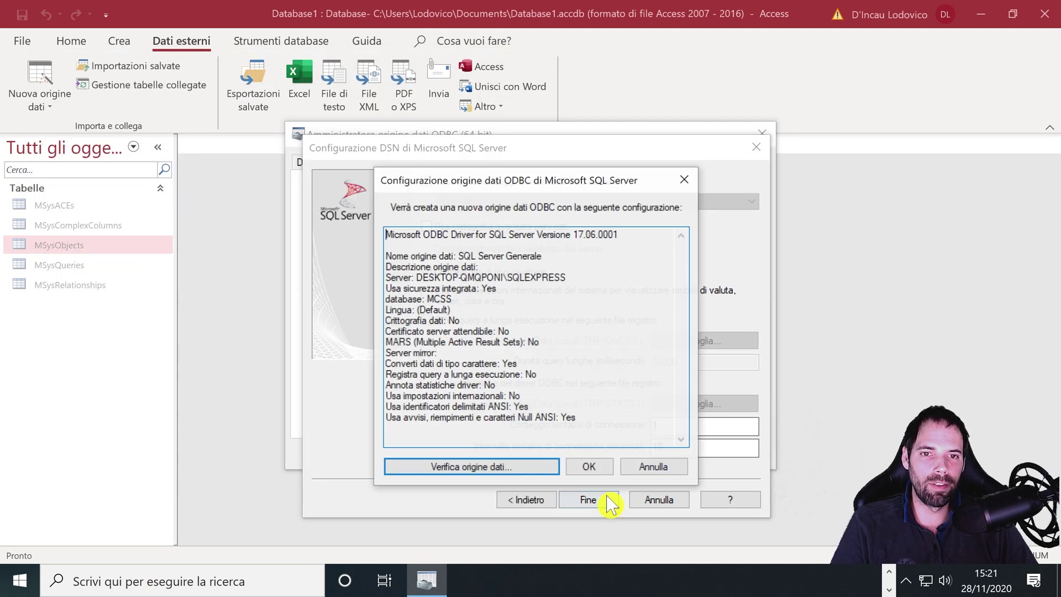
left_click(587, 466)
Close the ODBC administrator and start linking ODBC data from SQL Server Generale in Access.
left_click(553, 457)
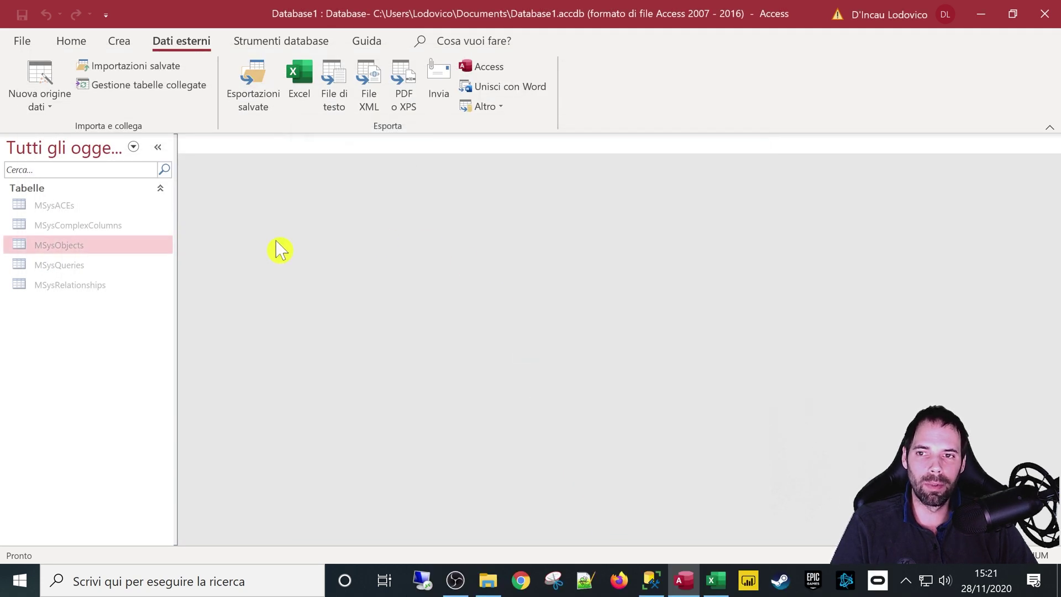
left_click(28, 97)
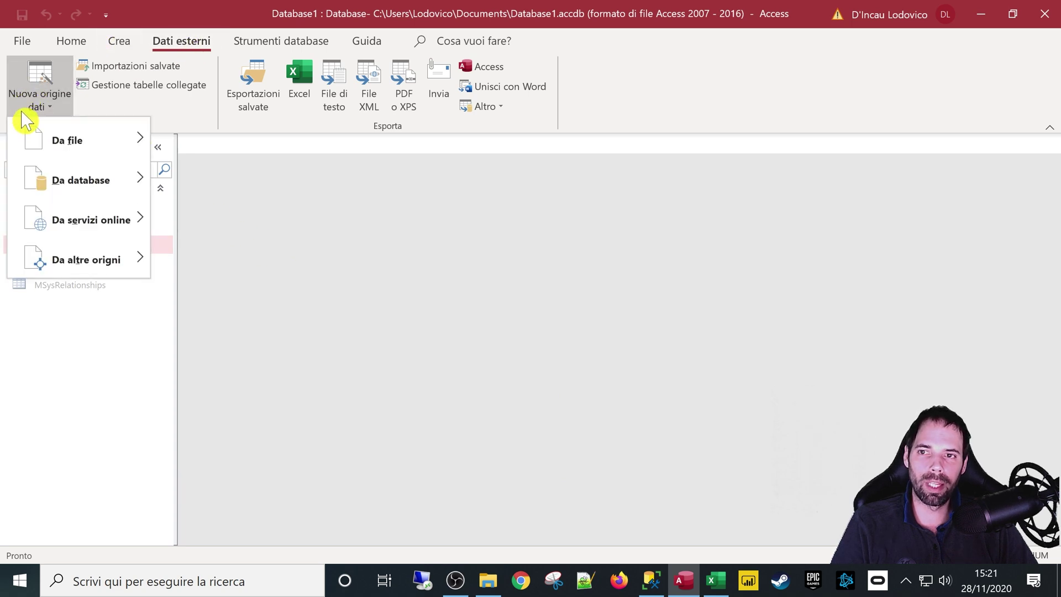
mouse_move(85, 260)
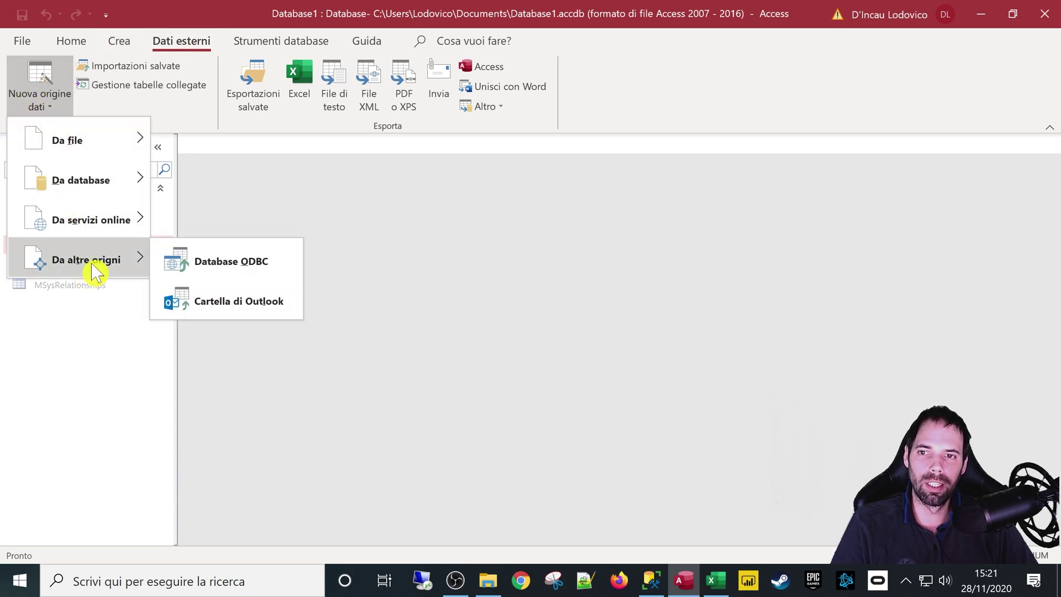
left_click(239, 281)
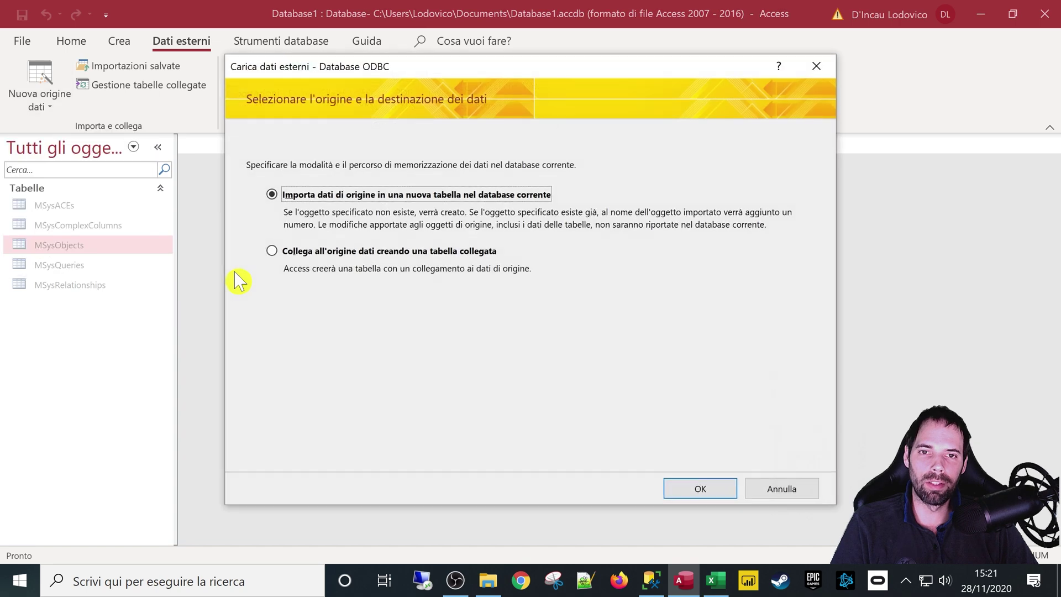
left_click(296, 249)
left_click(696, 488)
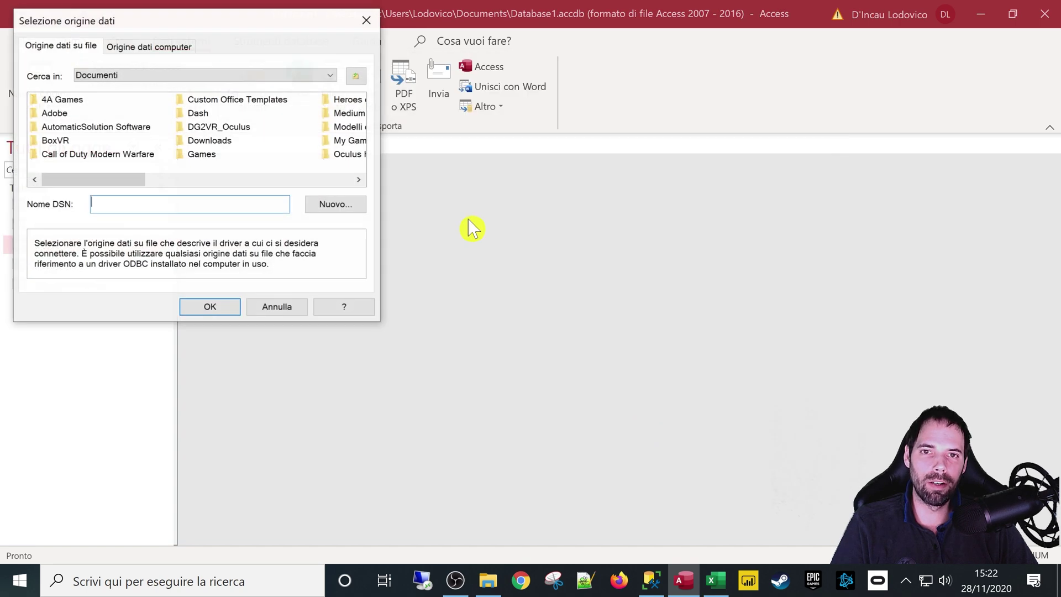
left_click(132, 46)
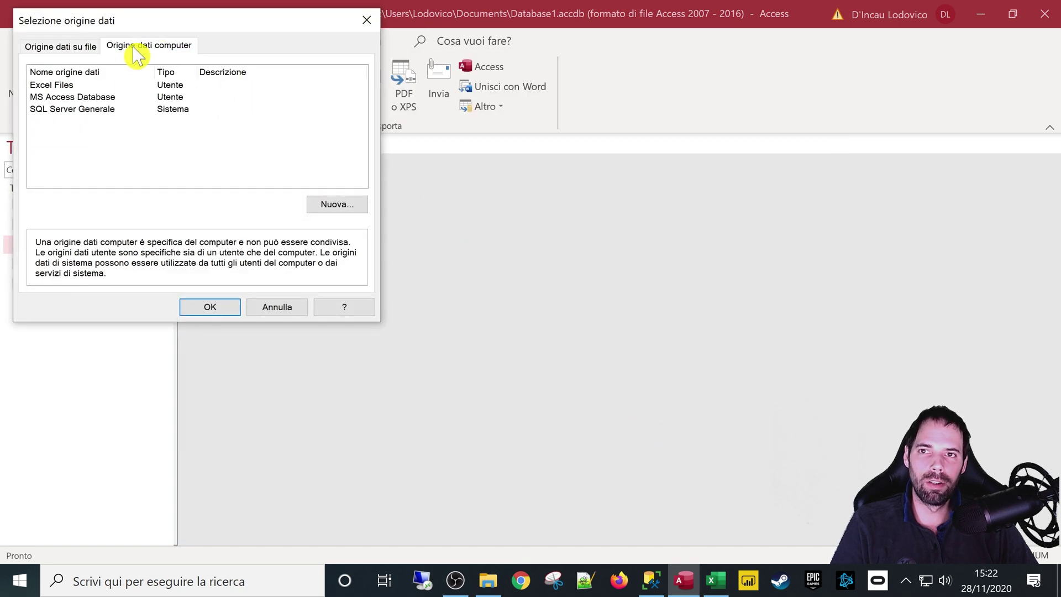
left_click(86, 111)
left_click(215, 311)
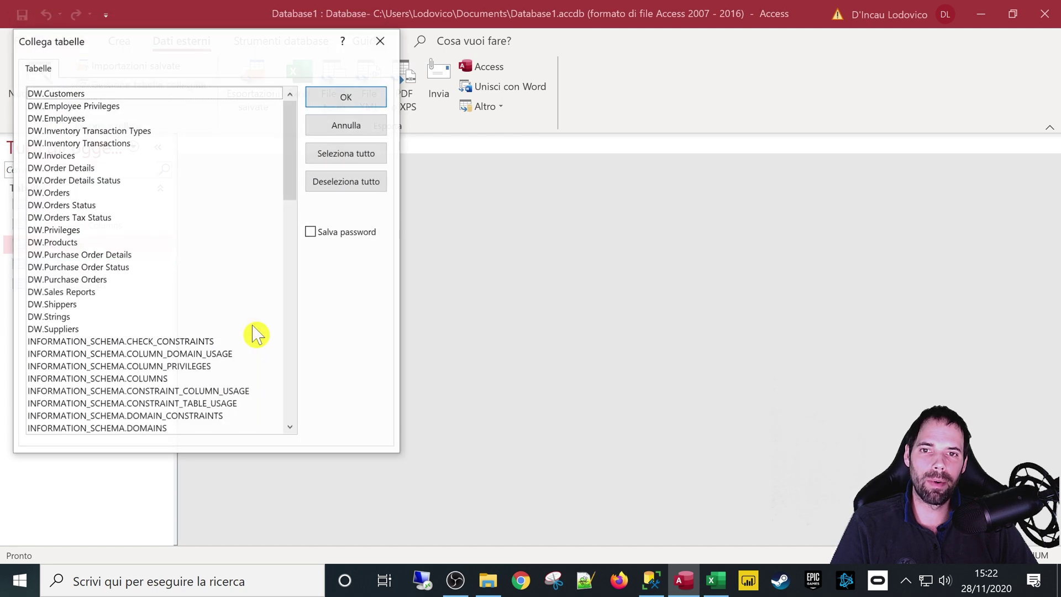
Try selecting and deselecting several DW tables in the list, ending with none selected.
left_click(65, 143)
left_click(69, 181)
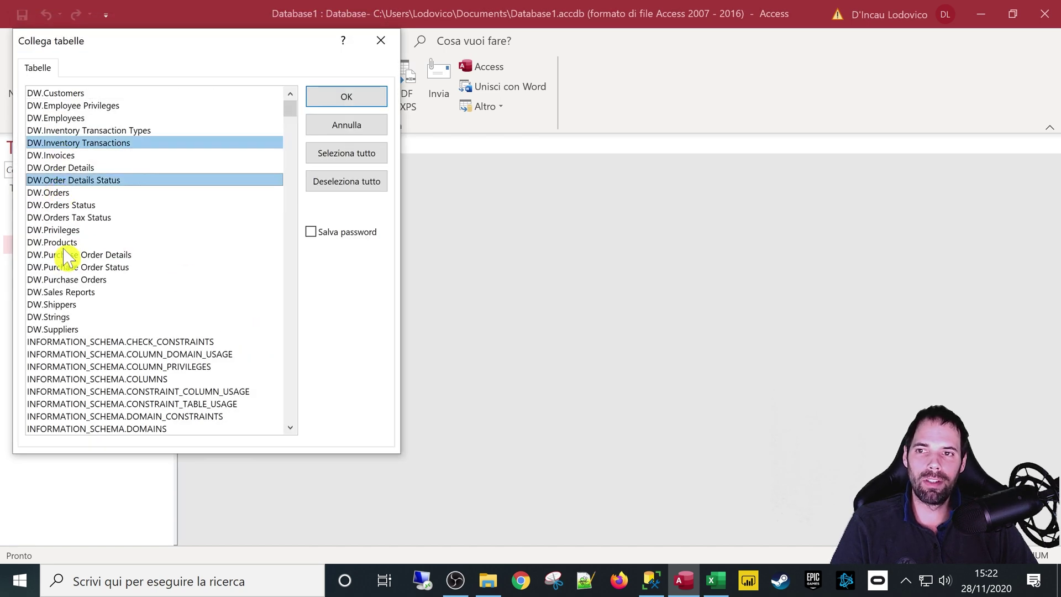
left_click(67, 254)
left_click(69, 292)
left_click(75, 230)
left_click(80, 142)
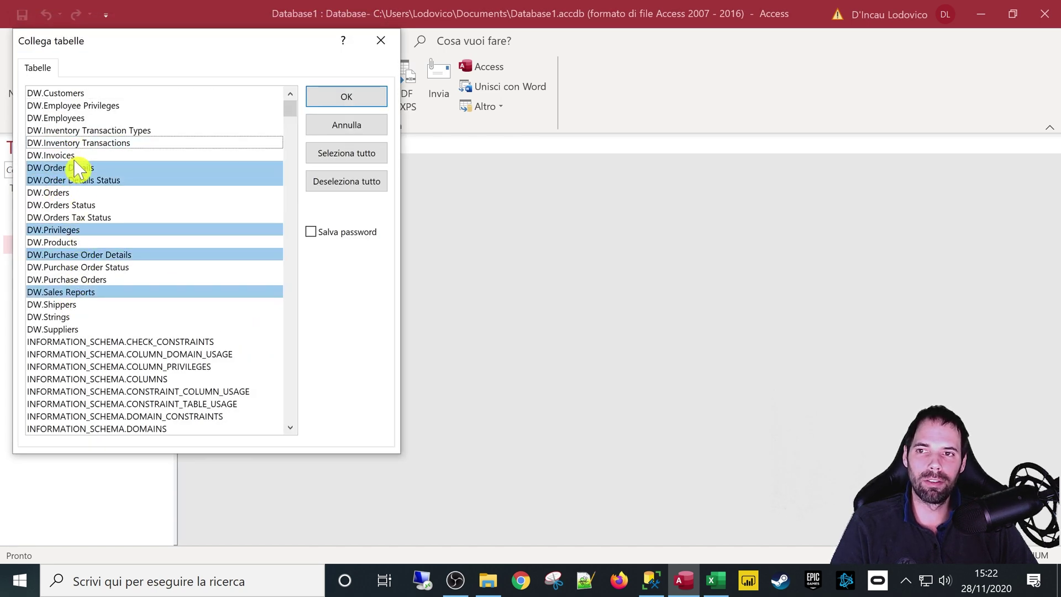
left_click(72, 181)
left_click(63, 231)
left_click(68, 254)
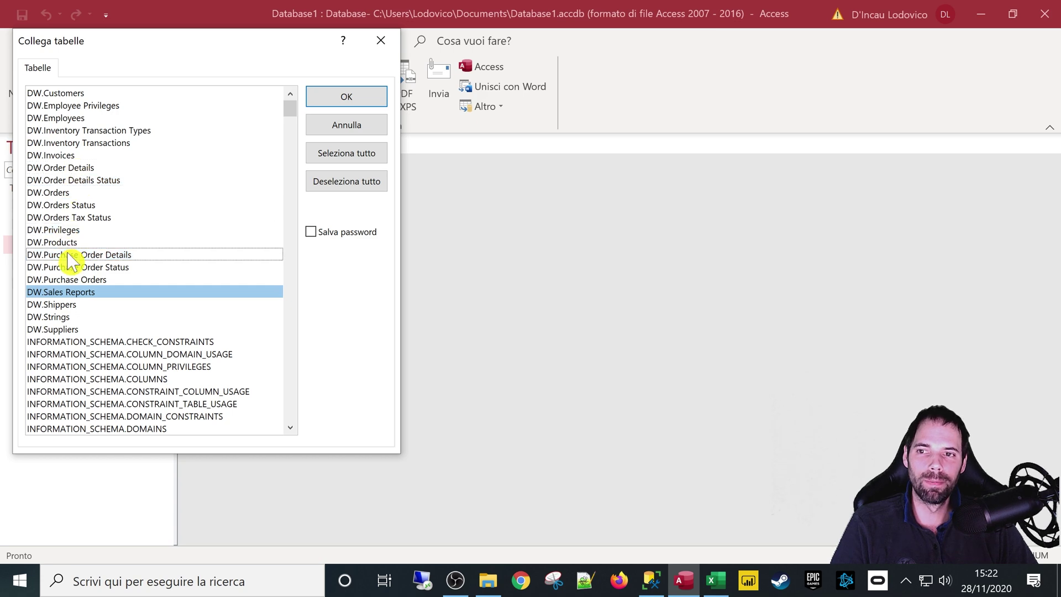
left_click(63, 293)
left_click(77, 242)
scroll(76, 254, "down", 6)
scroll(76, 254, "down", 4)
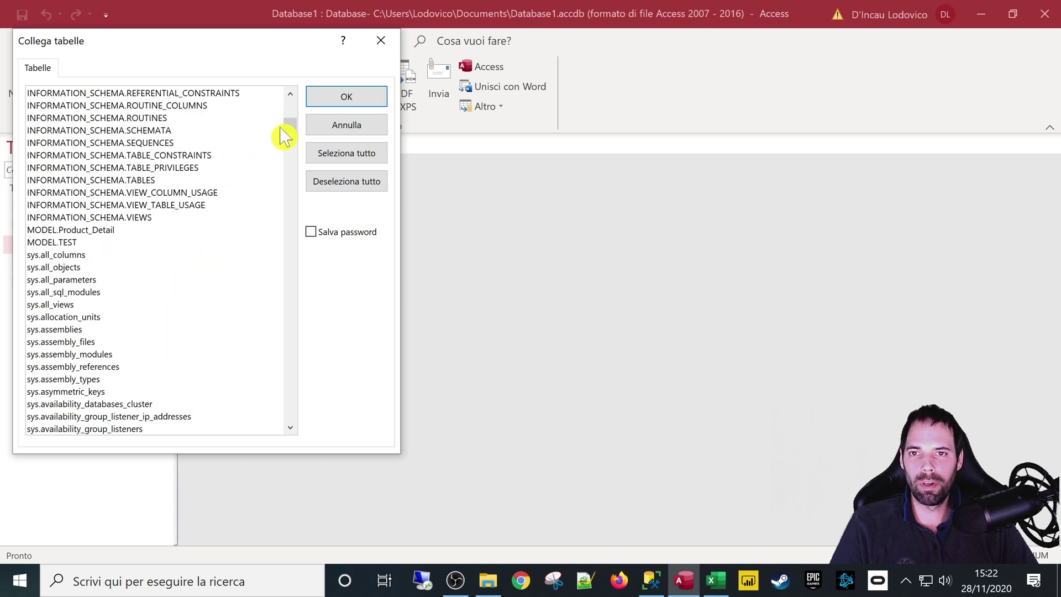
mouse_move(288, 128)
left_mouse_down()
mouse_move(295, 215)
mouse_move(279, 329)
mouse_move(297, 411)
mouse_move(300, 107)
left_mouse_up()
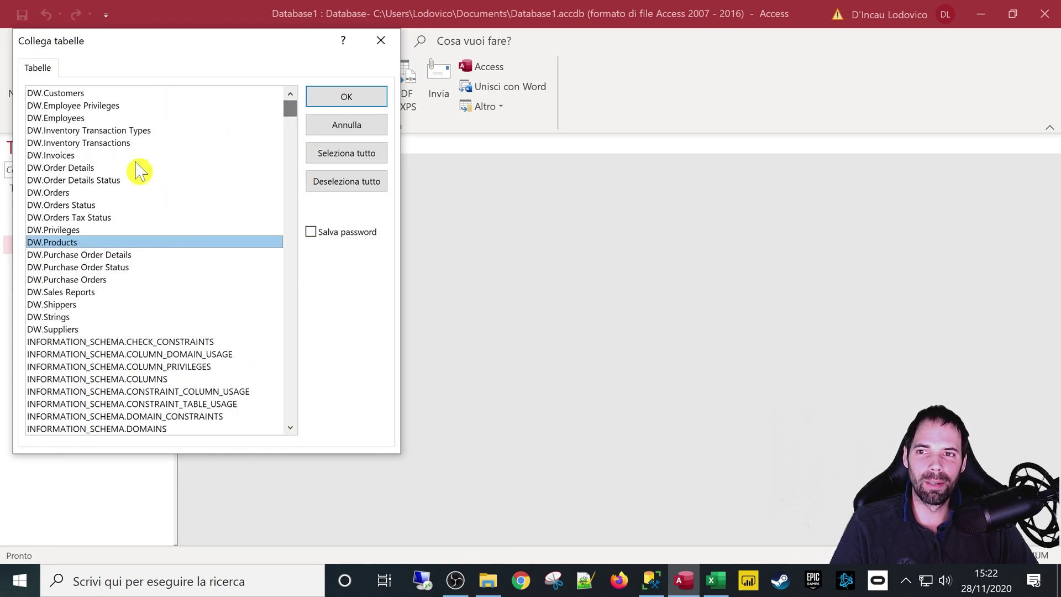
left_click(78, 243)
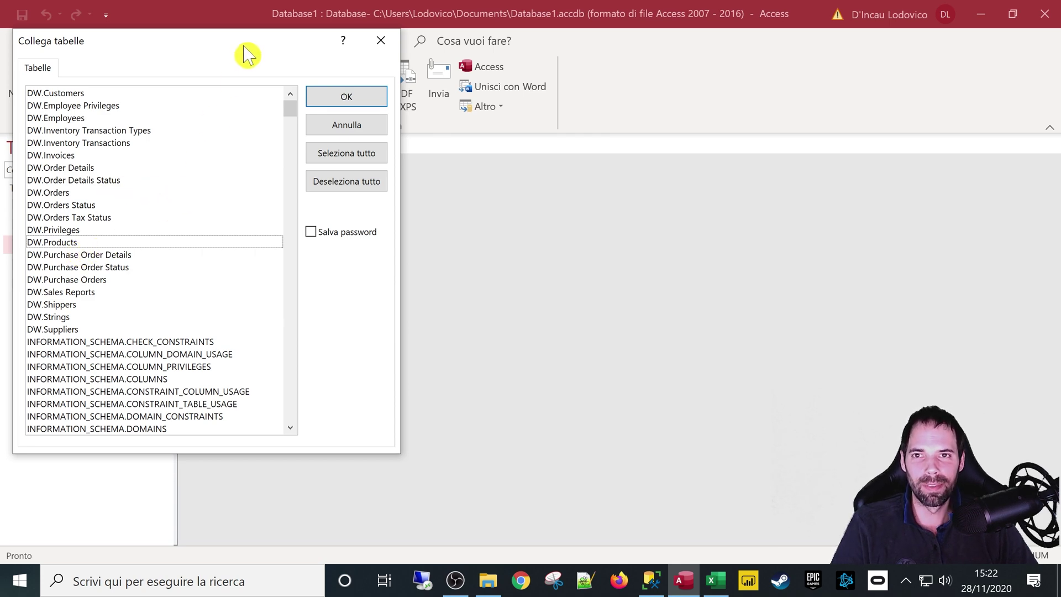
left_click_drag(247, 54, 427, 81)
Link DW.Order Details, leaving no unique record identifier fields chosen.
left_click(296, 195)
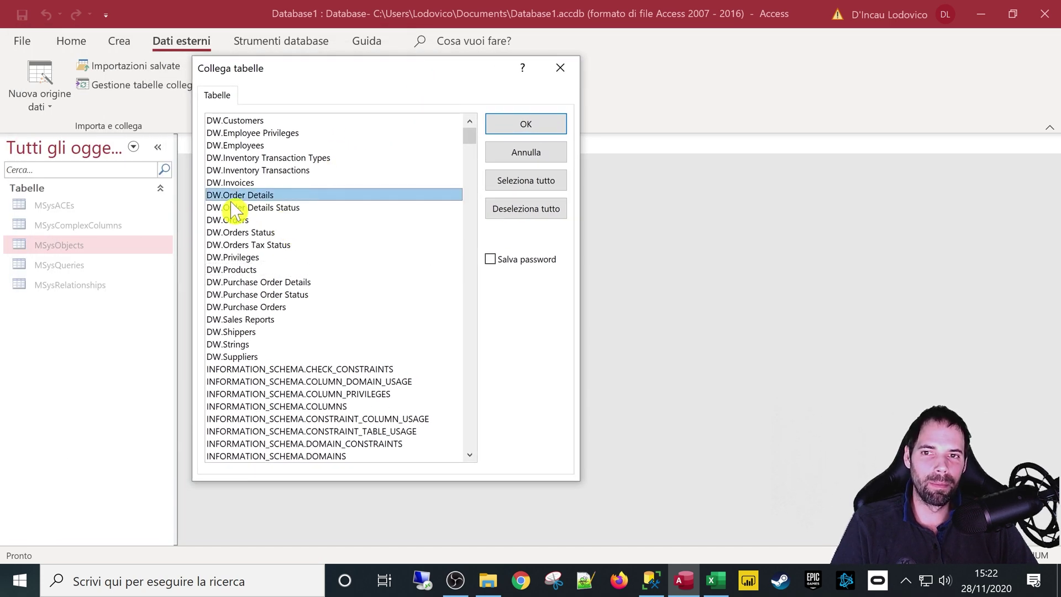
left_click(525, 125)
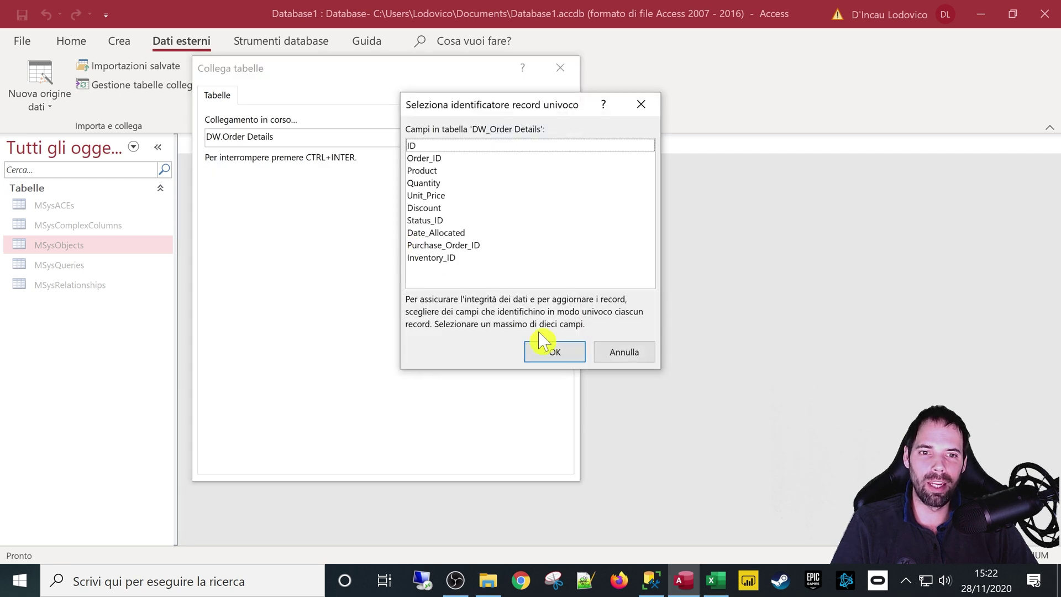
left_click(436, 146)
left_click(437, 159)
left_click(437, 233)
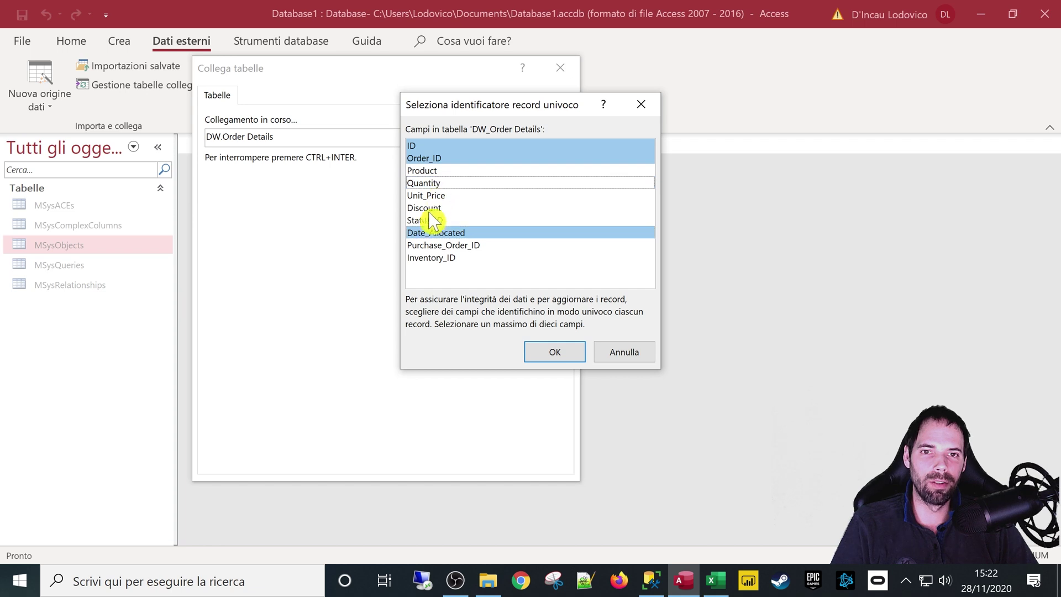
left_click(436, 232)
left_click(436, 159)
left_click(438, 146)
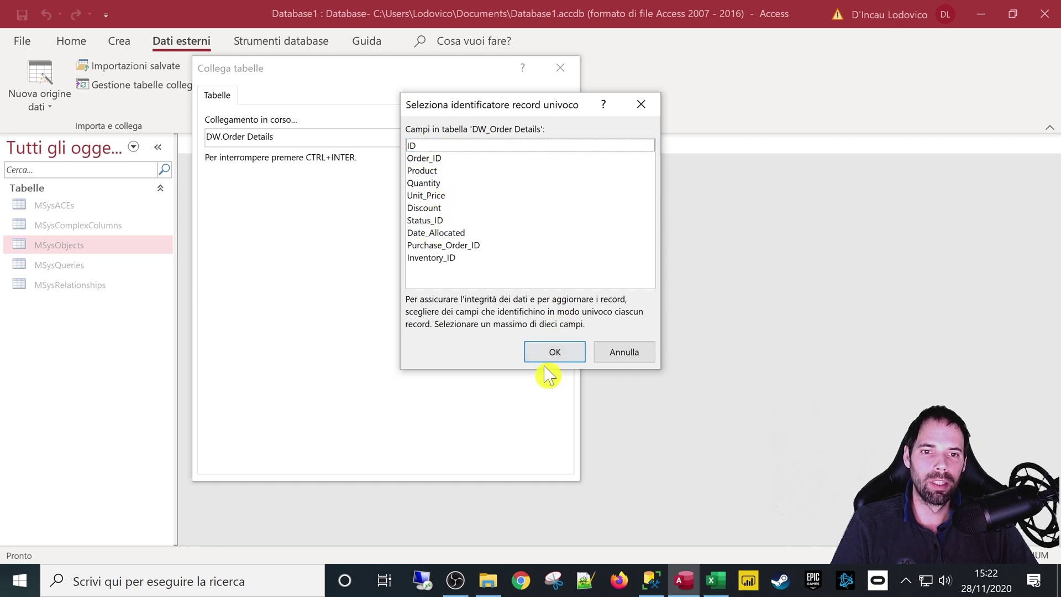
left_click(556, 354)
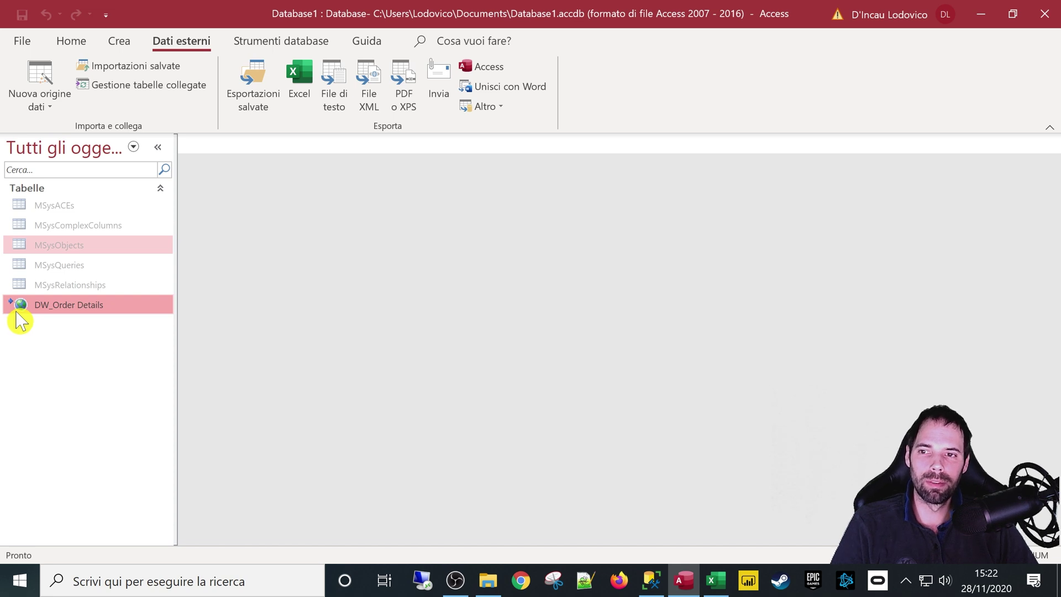
key("super+plus")
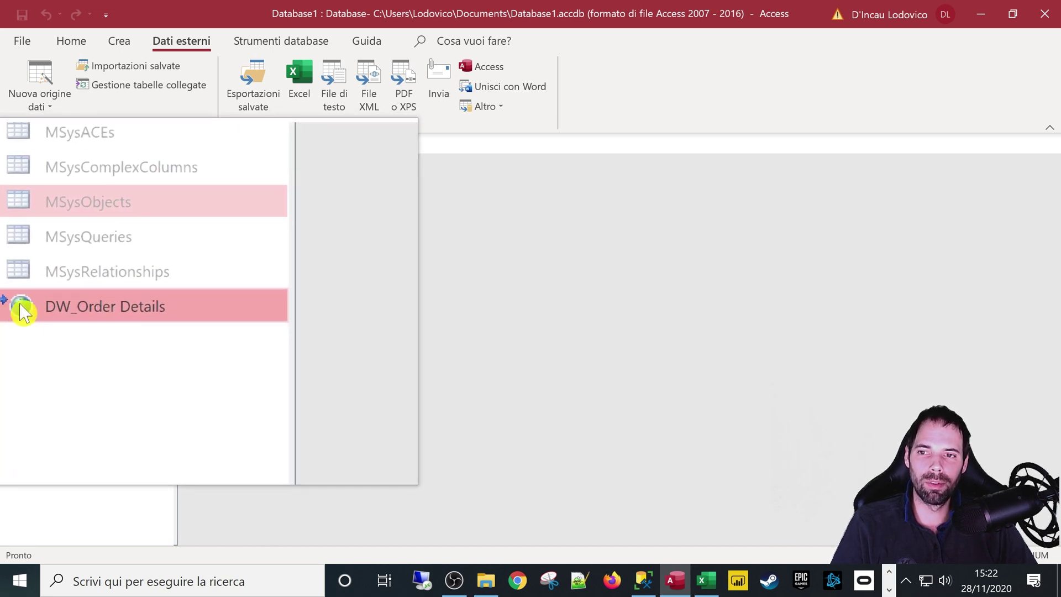
key("super+Escape")
double_click(47, 307)
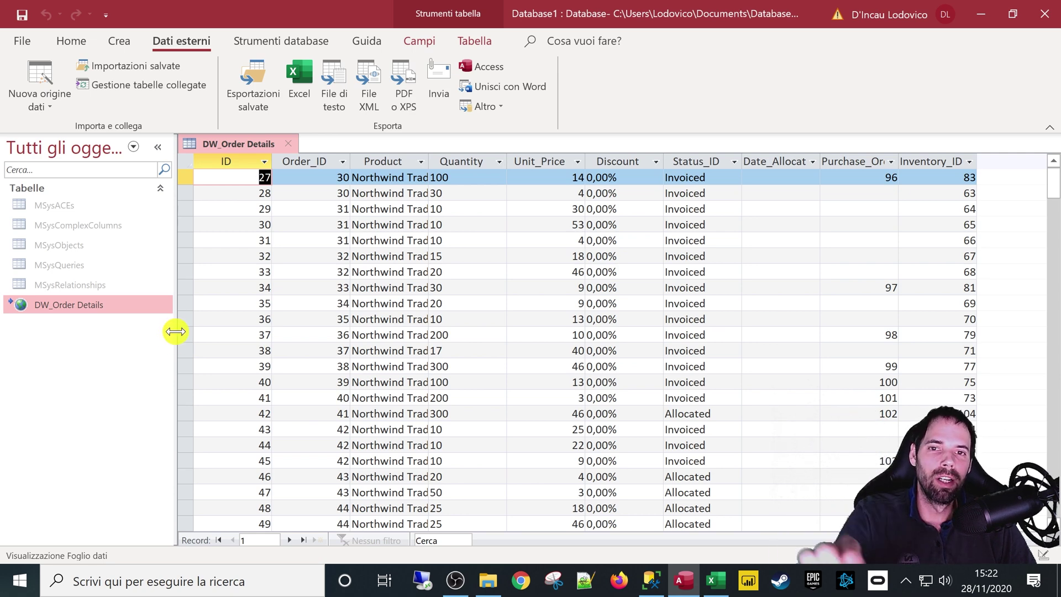
left_click(301, 303)
scroll(348, 340, "down", 5)
scroll(347, 351, "down", 8)
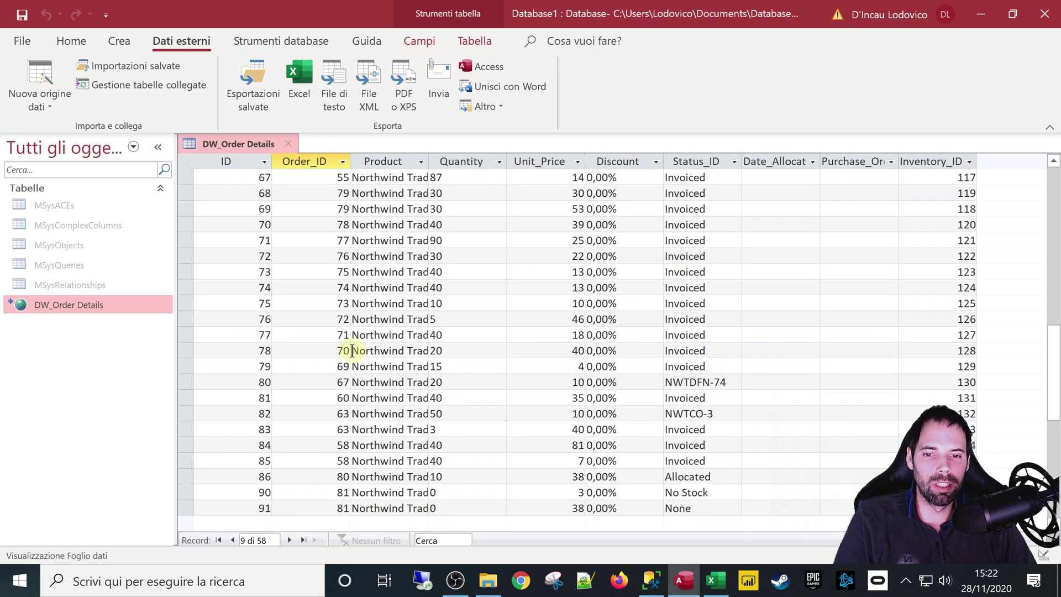
scroll(349, 371, "up", 1)
scroll(350, 371, "up", 8)
scroll(365, 310, "up", 4)
left_click(369, 287)
scroll(348, 359, "down", 2)
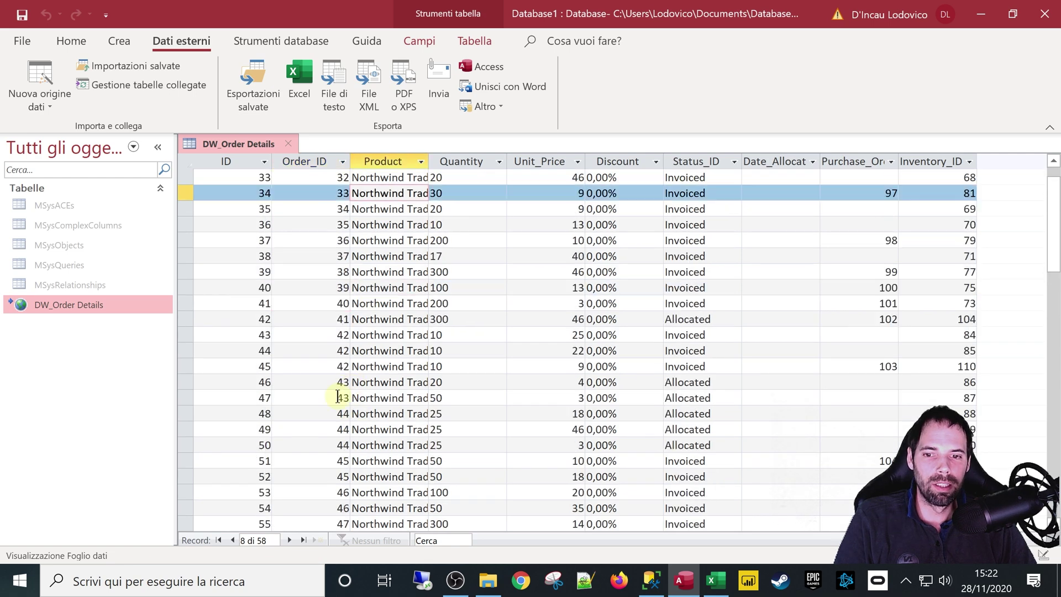
scroll(332, 437, "up", 2)
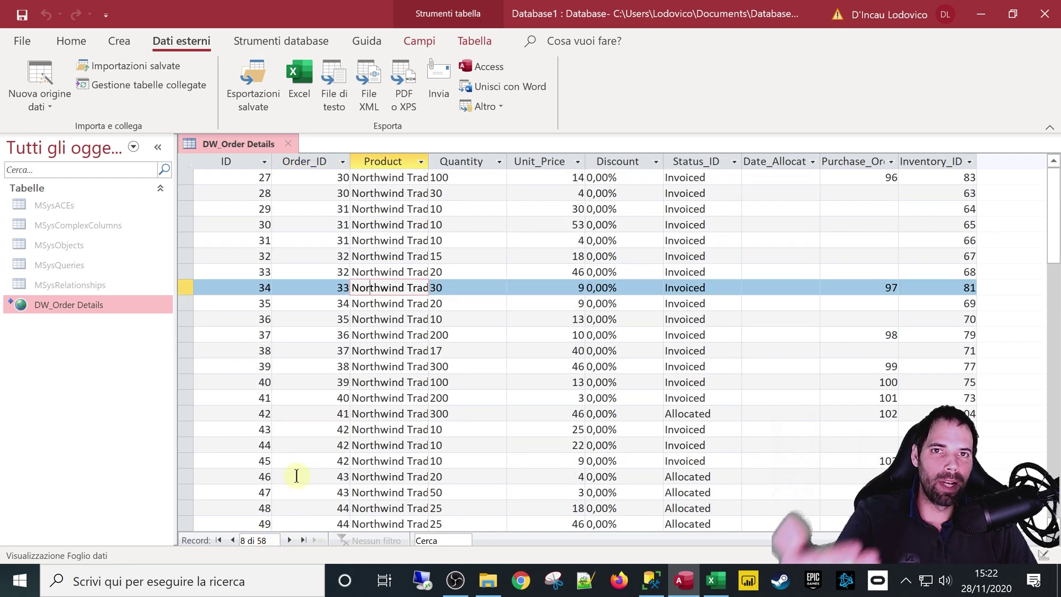
left_click(303, 540)
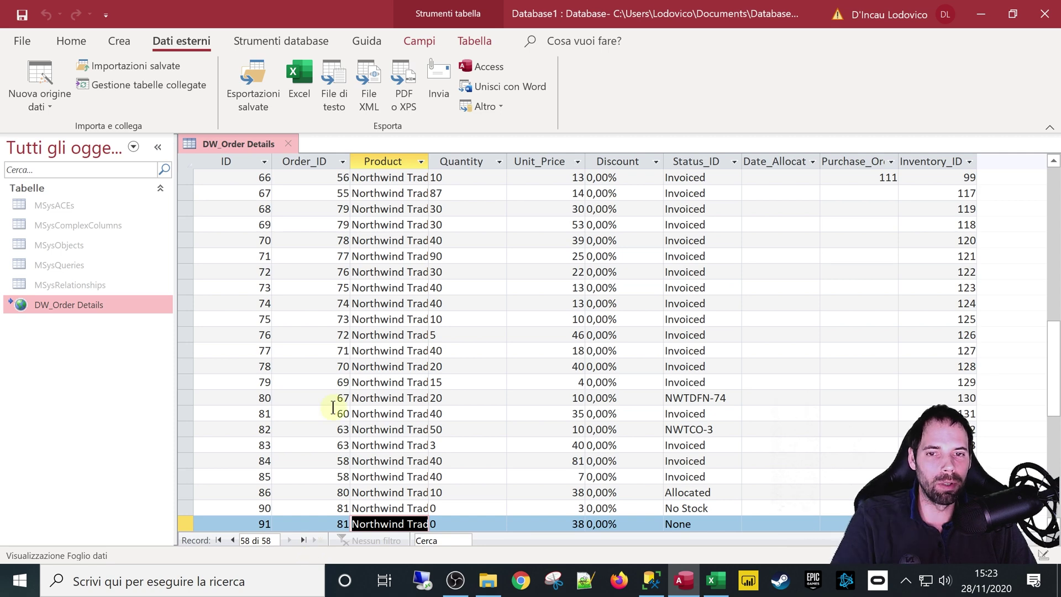
scroll(321, 378, "up", 13)
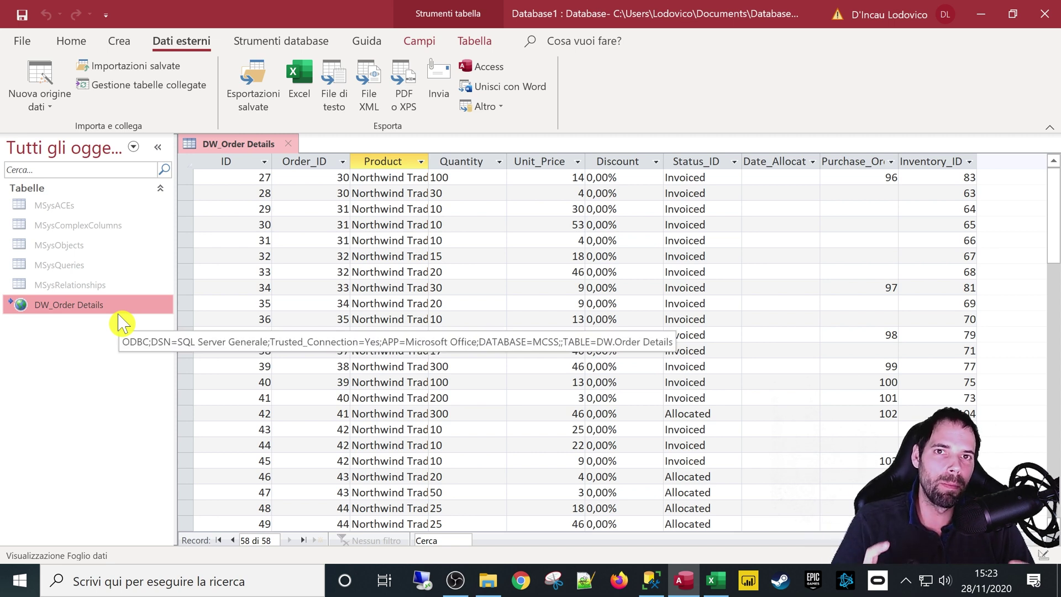
left_click(303, 286)
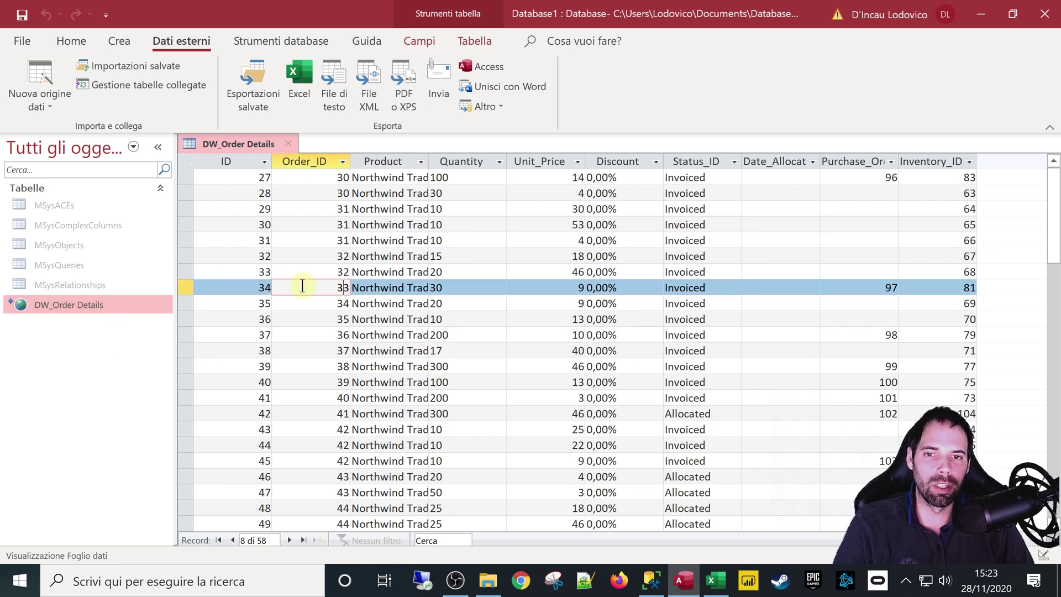
left_click(251, 209)
left_click(288, 142)
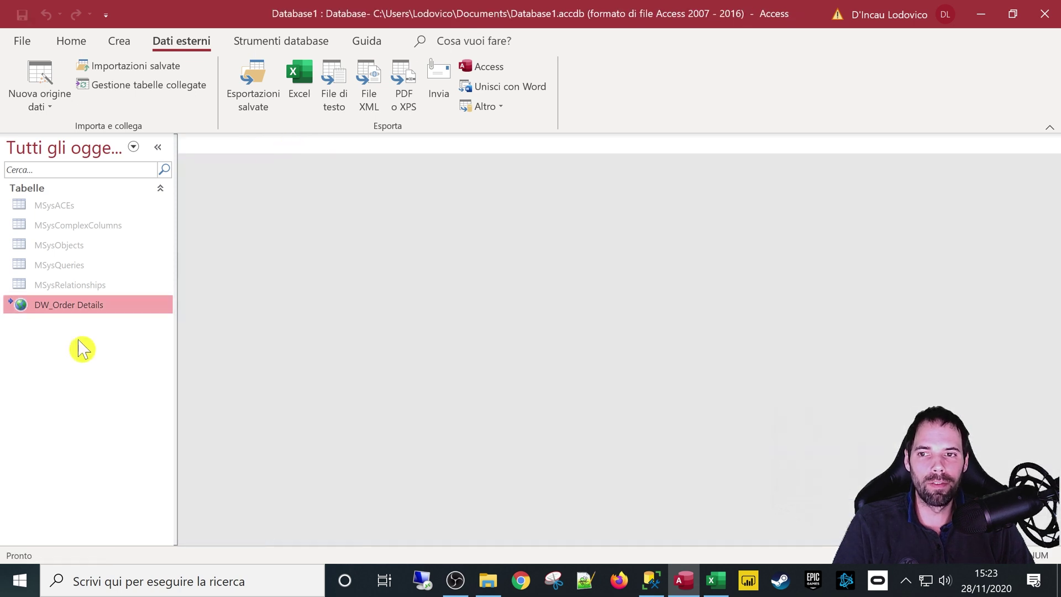